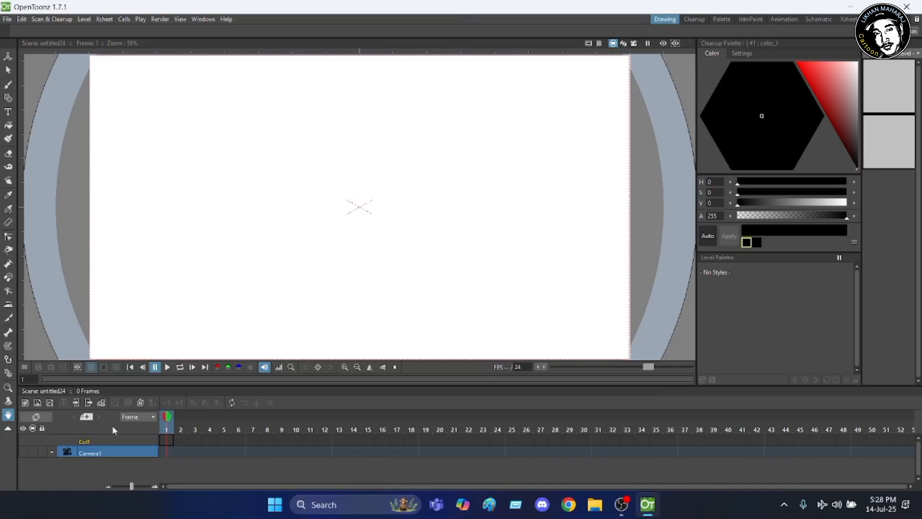
Create a new Toonz vector level with the default settings in the first frame.
left_click(85, 21)
mouse_move(106, 31)
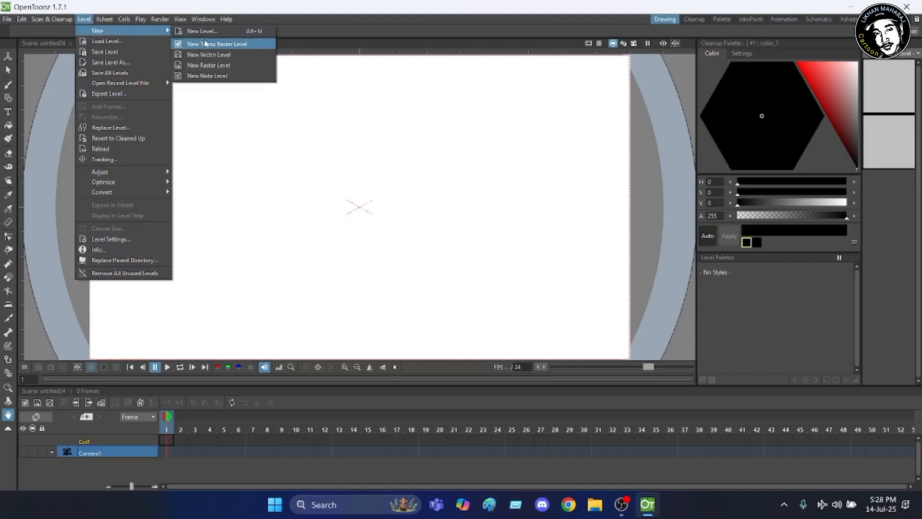
left_click(209, 54)
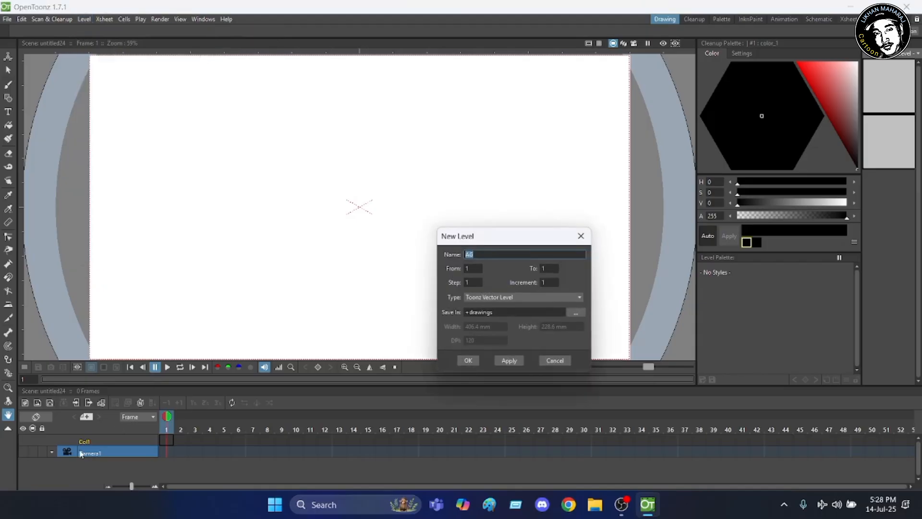
left_click(468, 361)
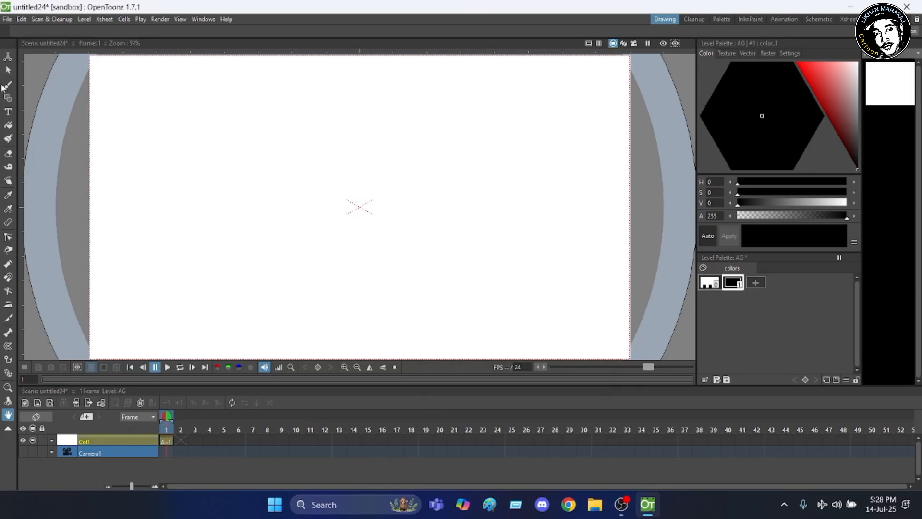
Draw a circle at the canvas centre with the Geometric tool and fill it with a new yellow palette style (H 58, S 75, V 94).
left_click(8, 98)
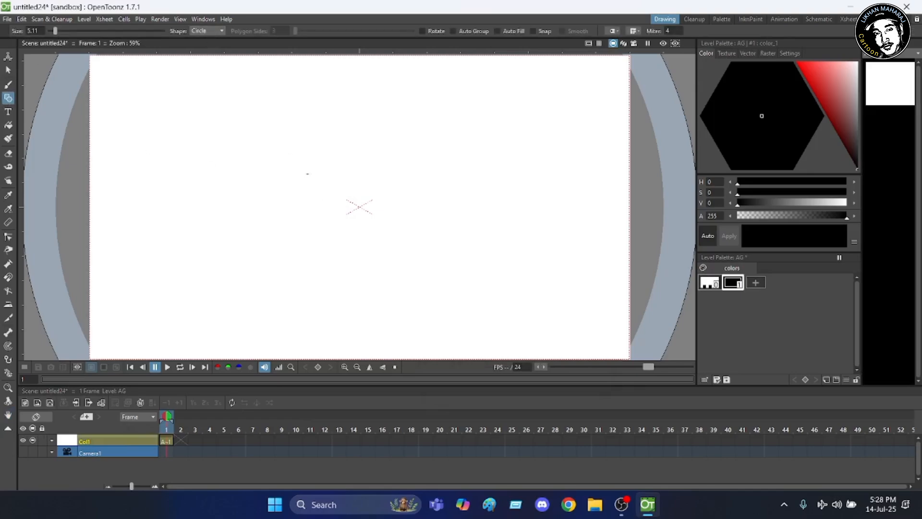
left_click_drag(357, 207, 421, 255)
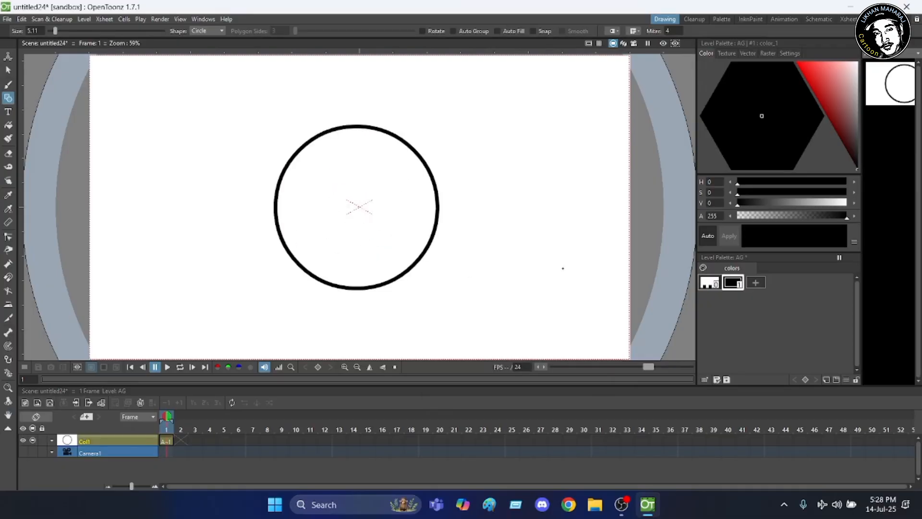
left_click(753, 282)
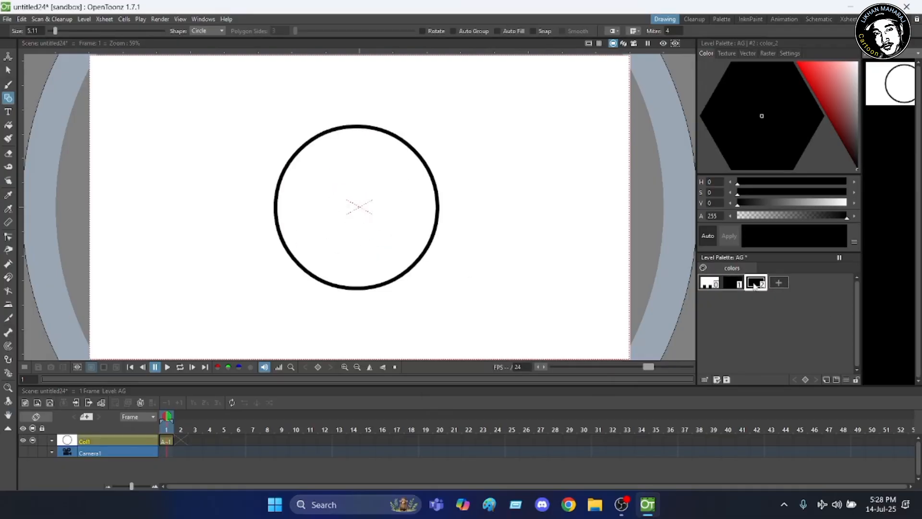
left_click(823, 69)
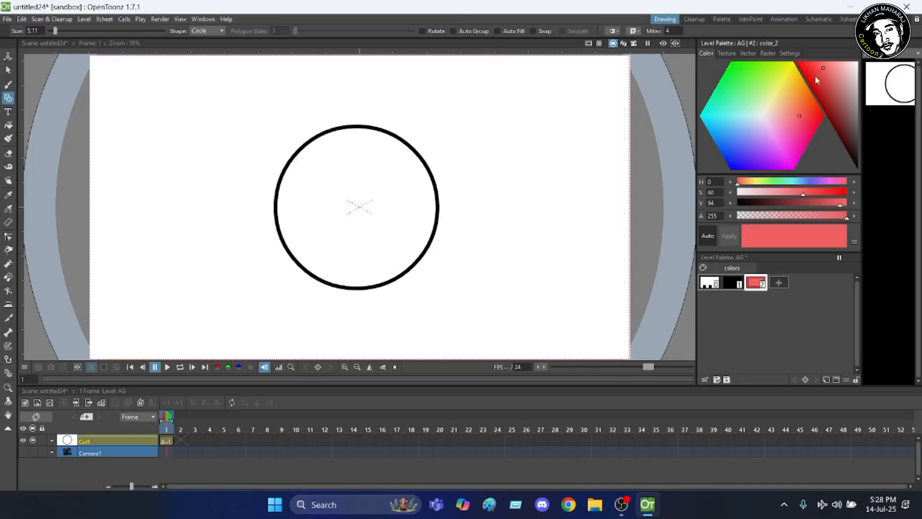
left_click(788, 76)
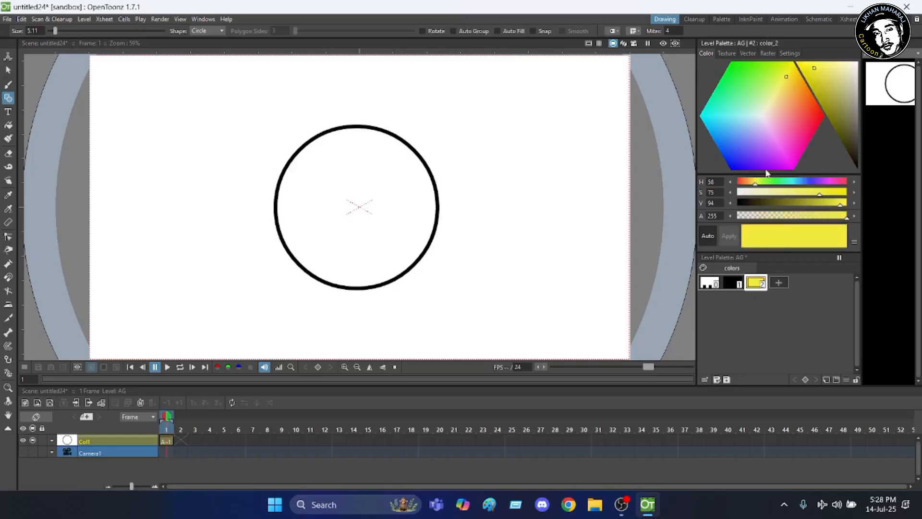
left_click(8, 125)
left_click(317, 197)
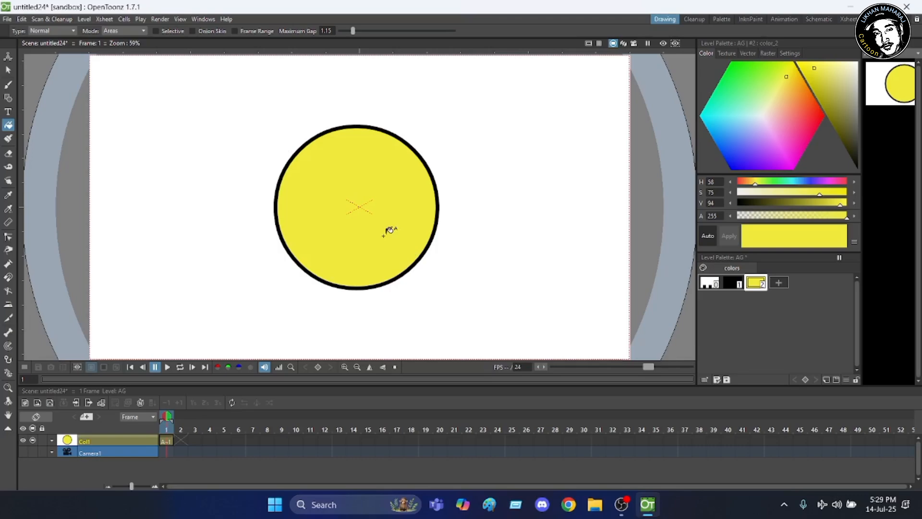
Open a floating schematic in the Drawing room, enlarge it and switch it to the FX Schematic.
left_click(782, 20)
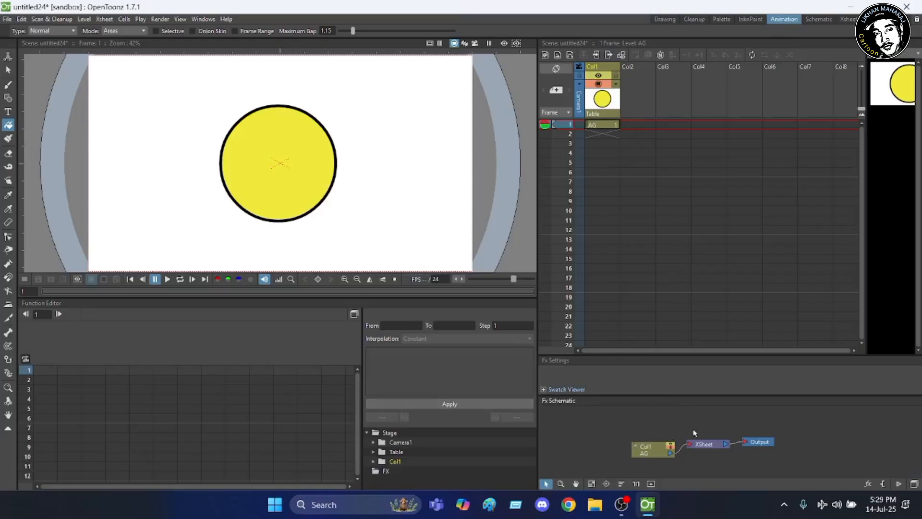
left_click(662, 19)
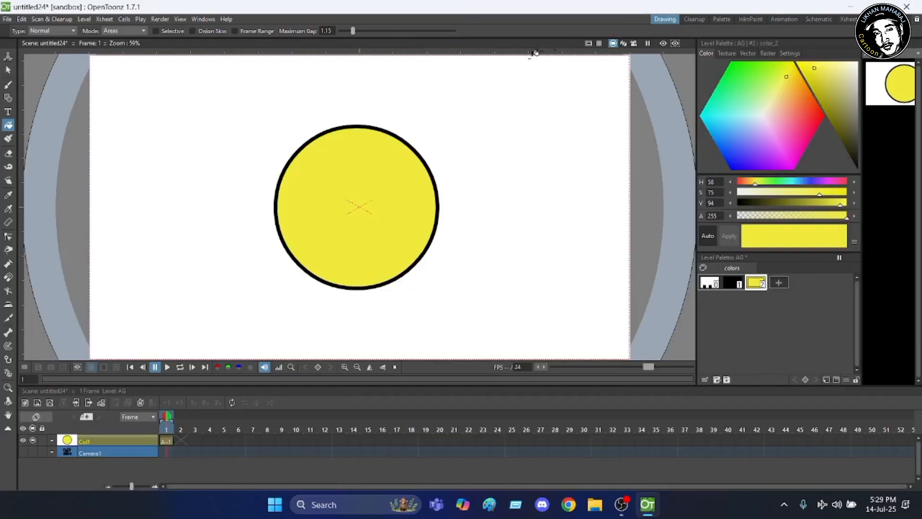
left_click(203, 20)
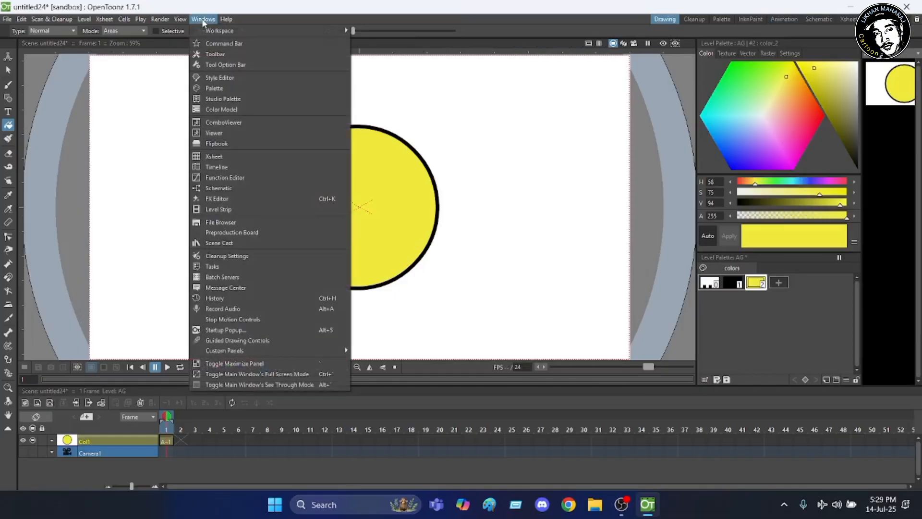
left_click(209, 189)
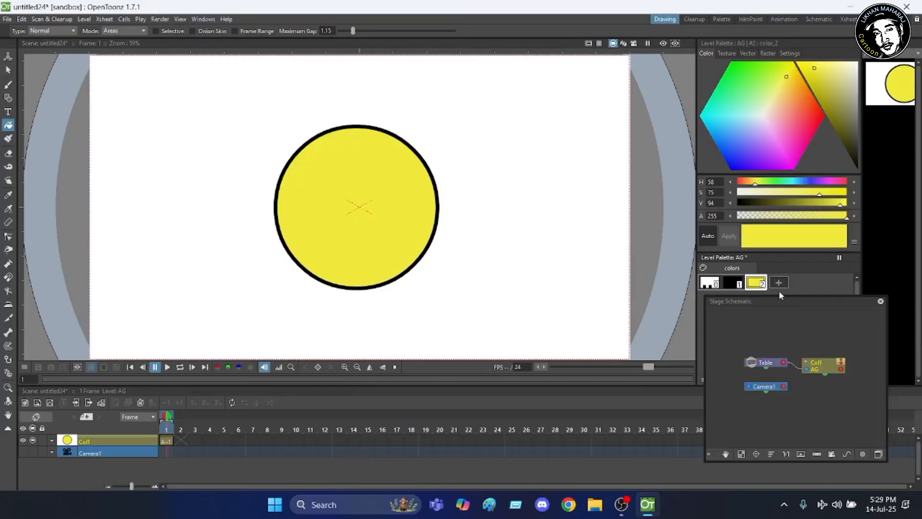
left_click_drag(779, 295, 778, 164)
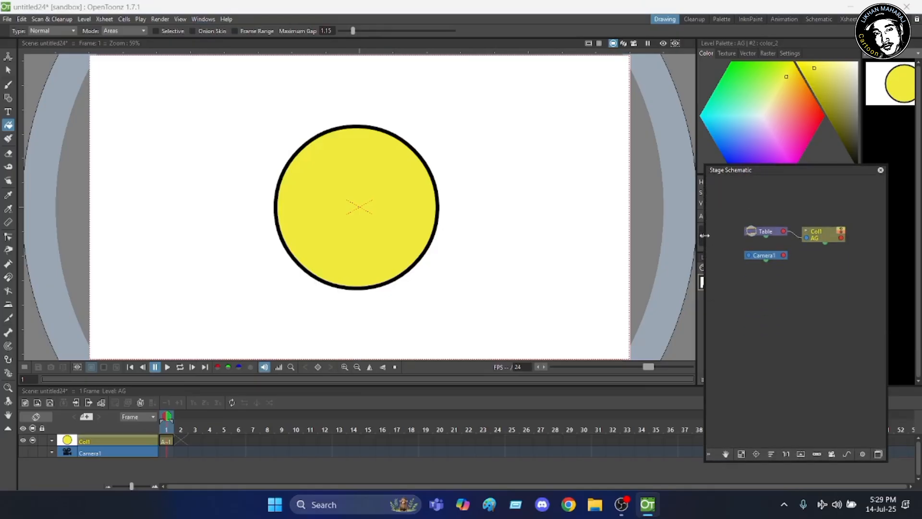
left_click_drag(705, 236, 539, 235)
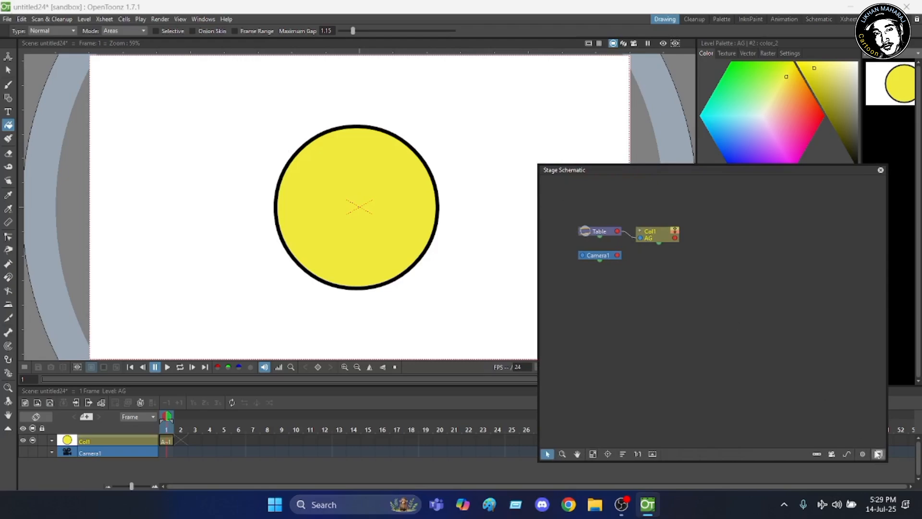
left_click(878, 454)
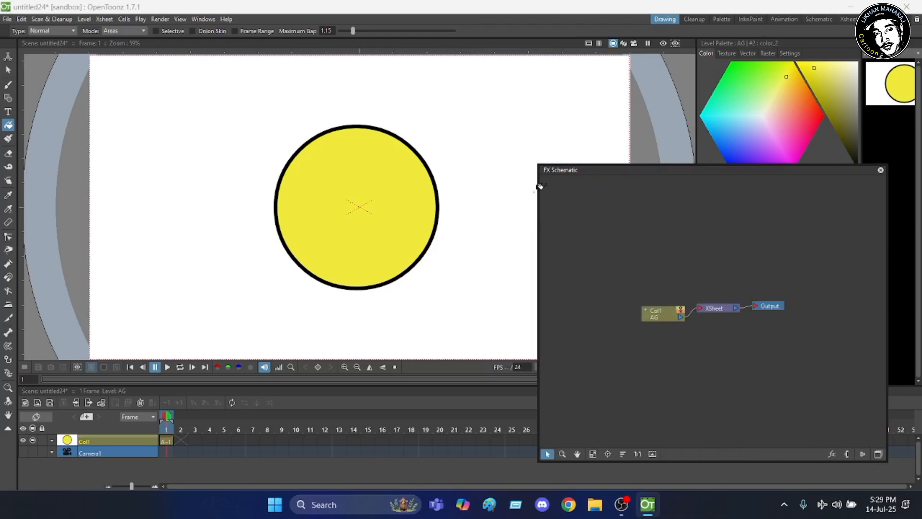
Add a Blur effect node from the Blur category to the FX Schematic.
scroll(712, 309, "up", 5)
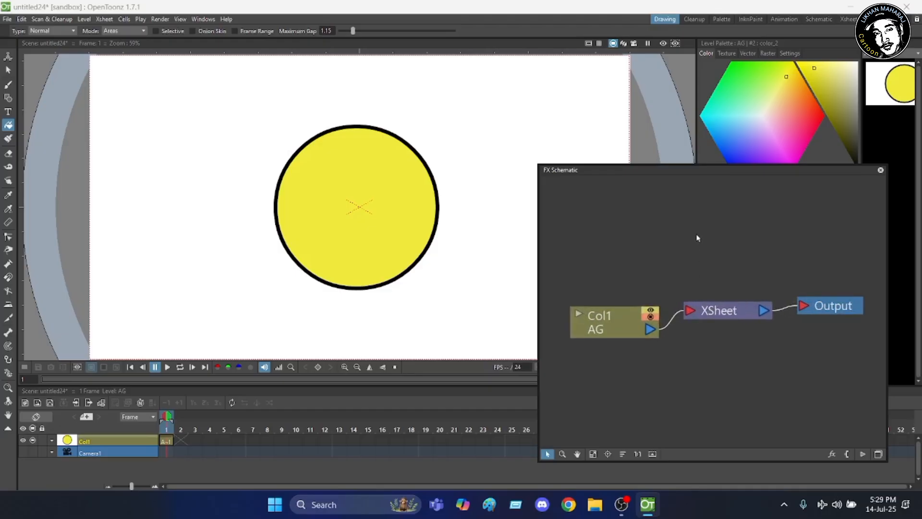
right_click(671, 242)
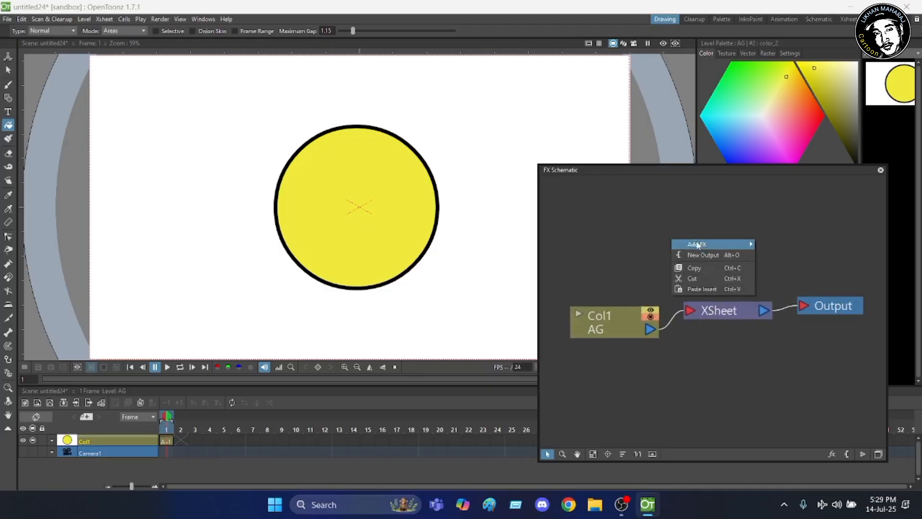
mouse_move(707, 244)
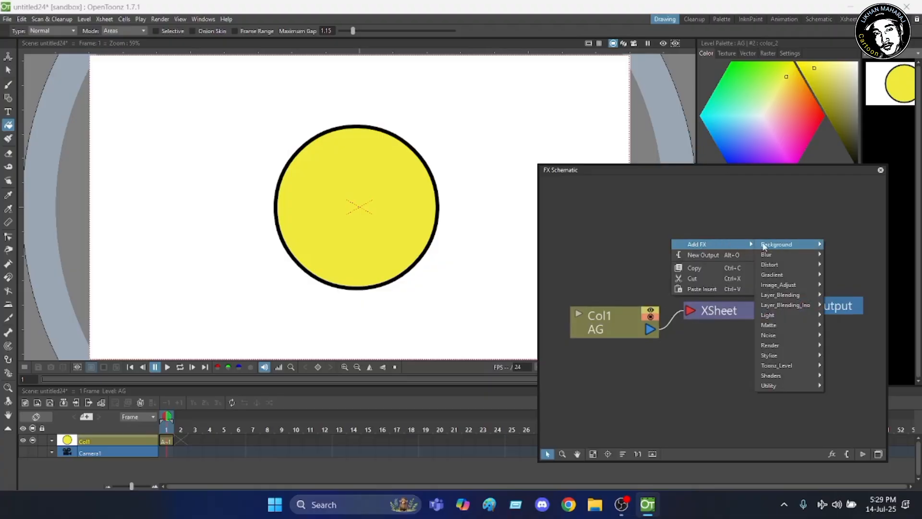
mouse_move(773, 245)
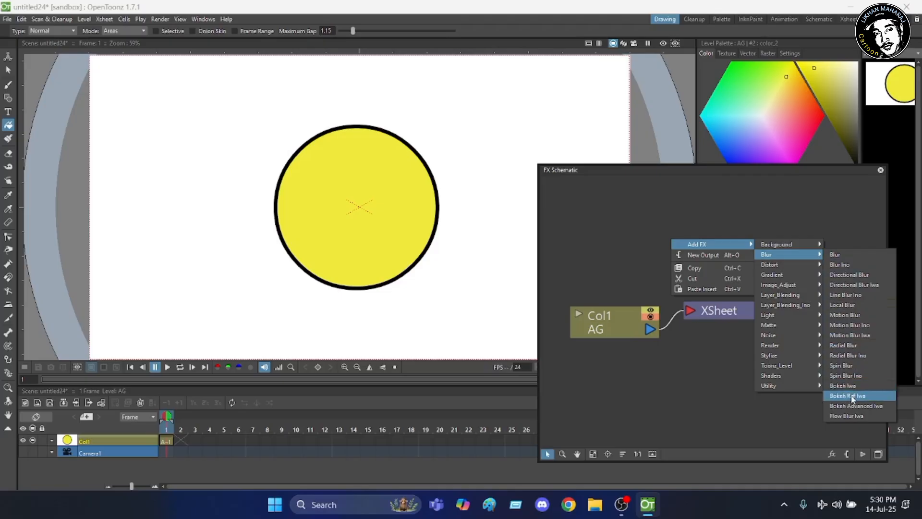
left_click(836, 251)
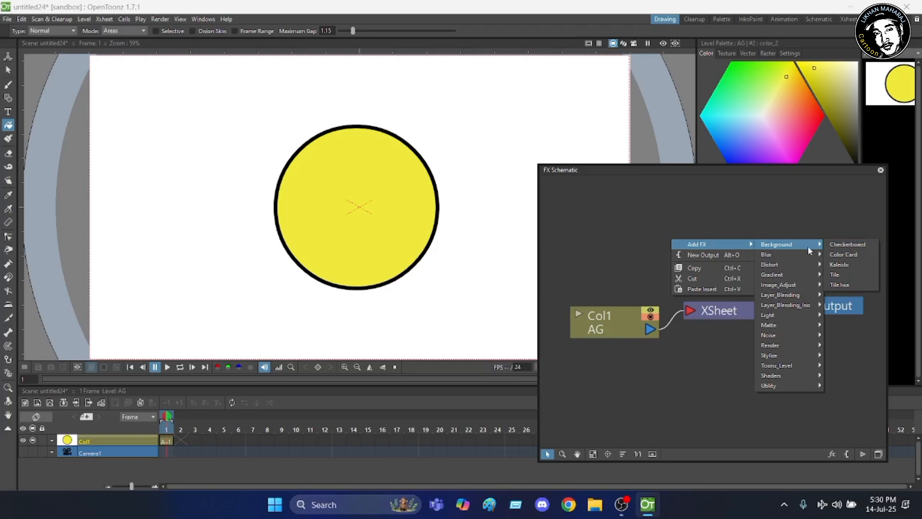
mouse_move(808, 254)
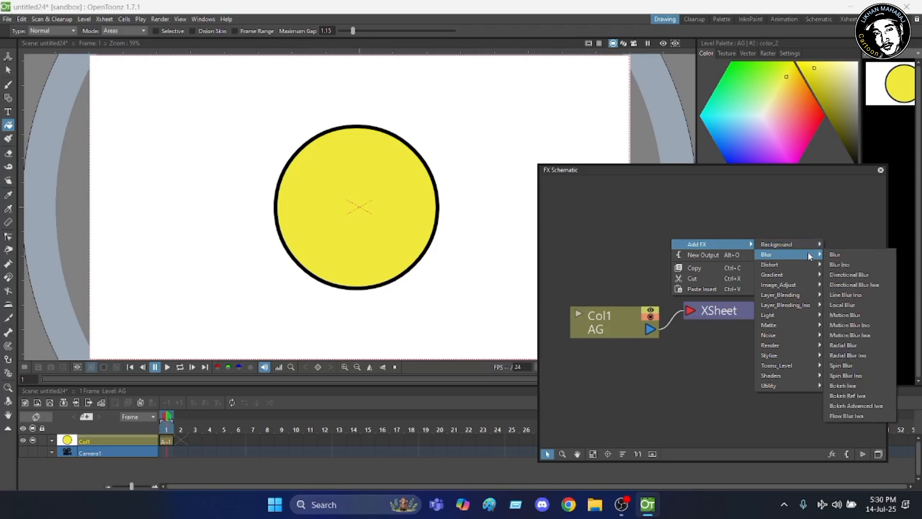
left_click(844, 255)
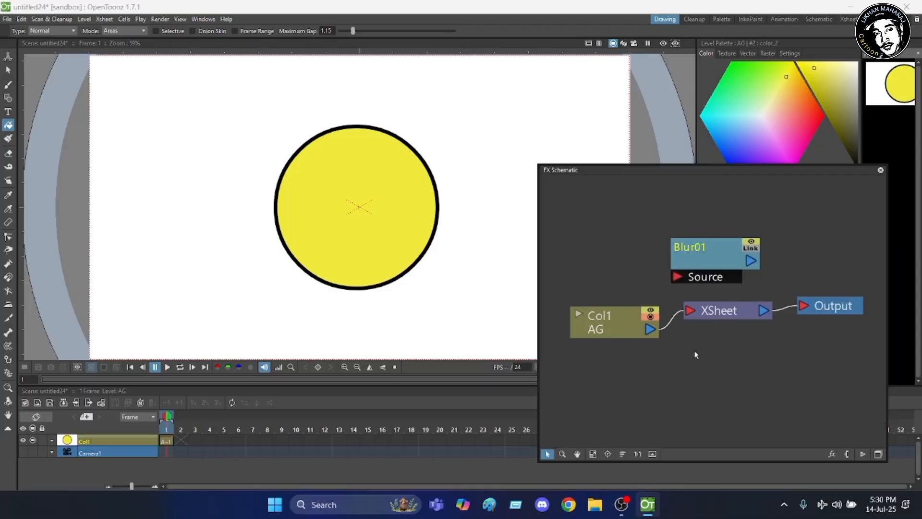
Reposition the Blur and Col1 nodes and connect Col1 to the Blur node's Source input.
scroll(590, 366, "up", 3)
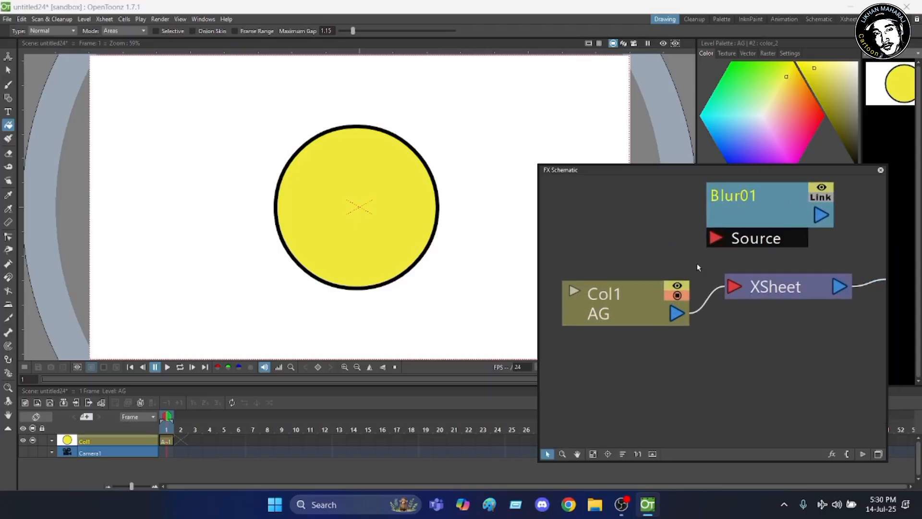
scroll(698, 267, "down", 1)
left_click_drag(748, 213, 703, 219)
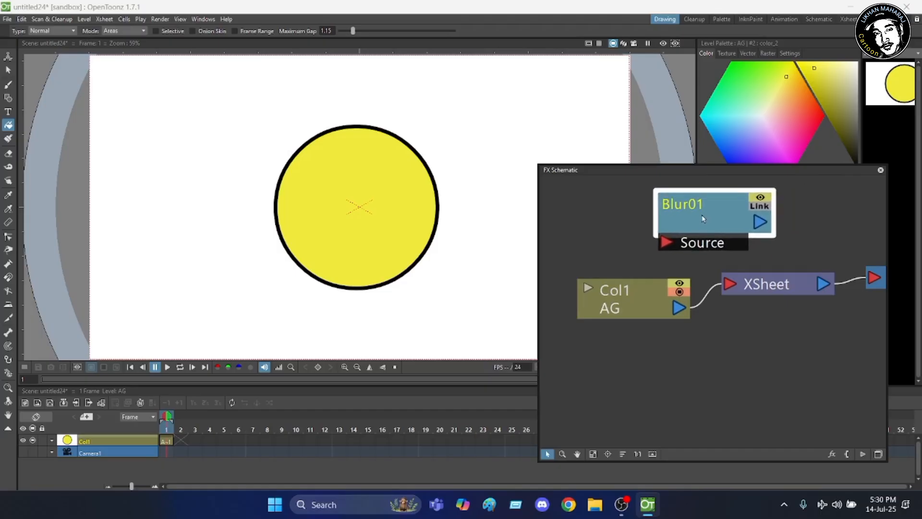
left_click_drag(648, 313, 632, 315)
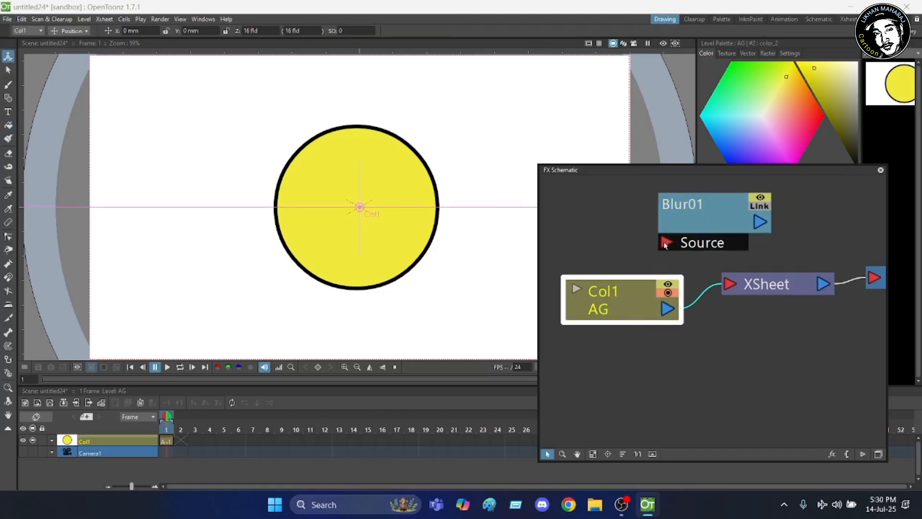
left_click_drag(665, 244, 660, 316)
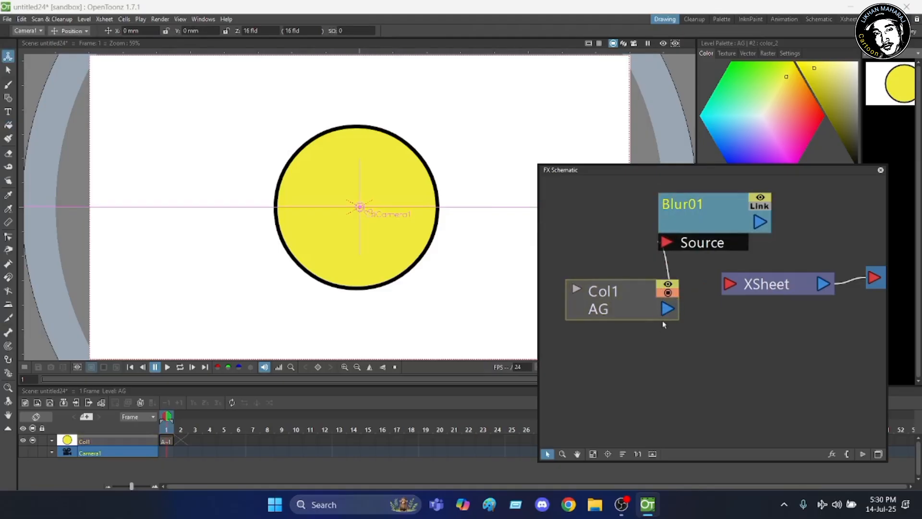
Space out the Col1 and Blur nodes and connect the Blur output to the XSheet node.
scroll(643, 266, "down", 2)
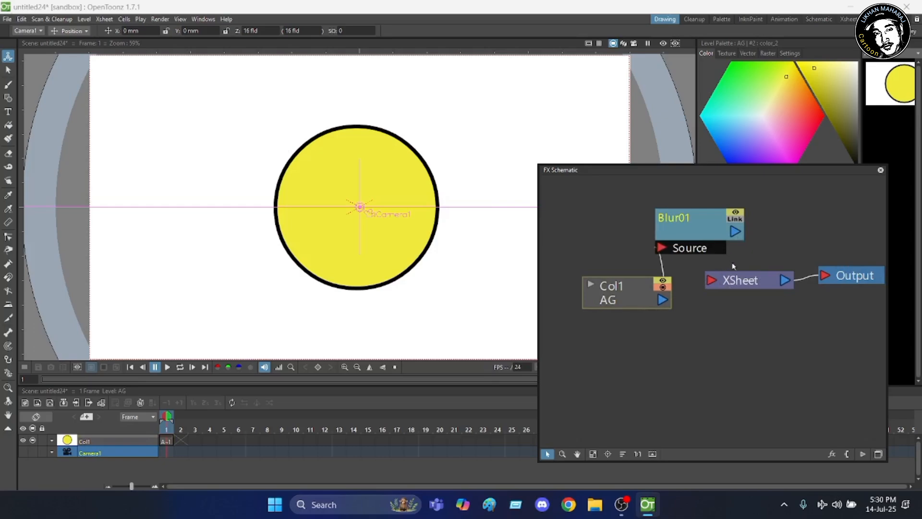
scroll(734, 281, "down", 2)
left_click_drag(669, 294, 624, 295)
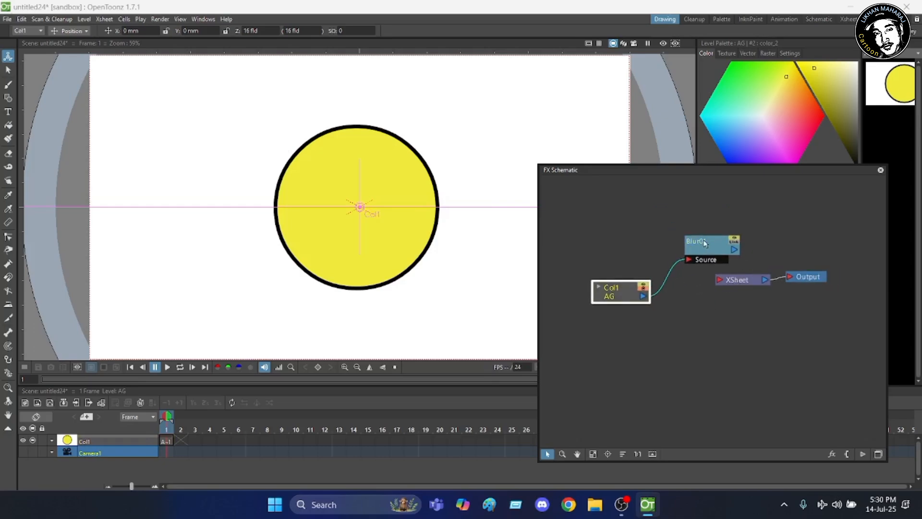
left_click_drag(706, 244, 719, 279)
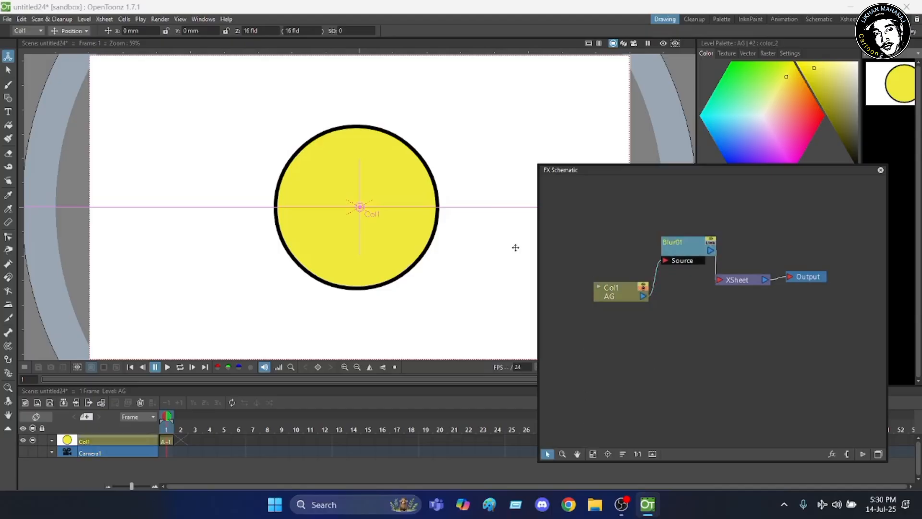
Examine the circle in the viewer, check the Stage Schematic's nodes and return to the FX Schematic.
scroll(281, 176, "down", 1)
scroll(281, 176, "down", 1)
scroll(432, 68, "down", 1)
scroll(430, 67, "up", 1)
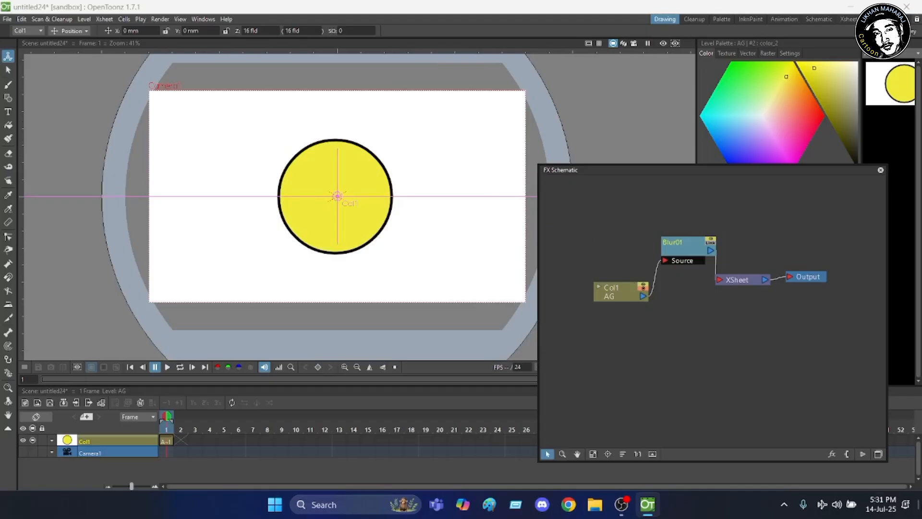
left_click(878, 454)
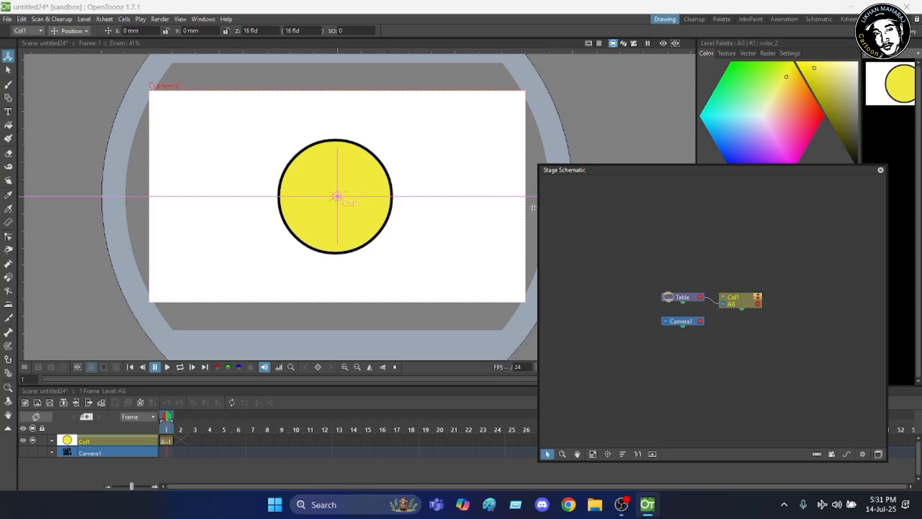
left_click(878, 454)
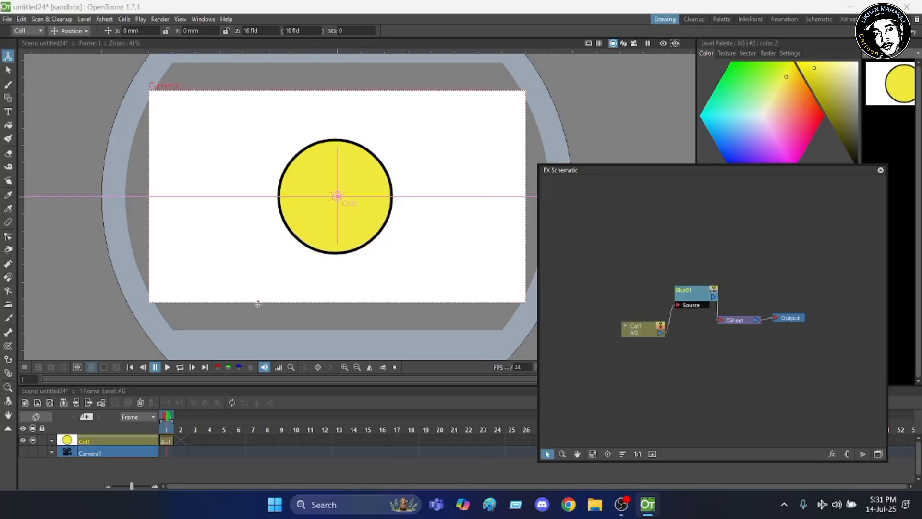
scroll(450, 161, "down", 1)
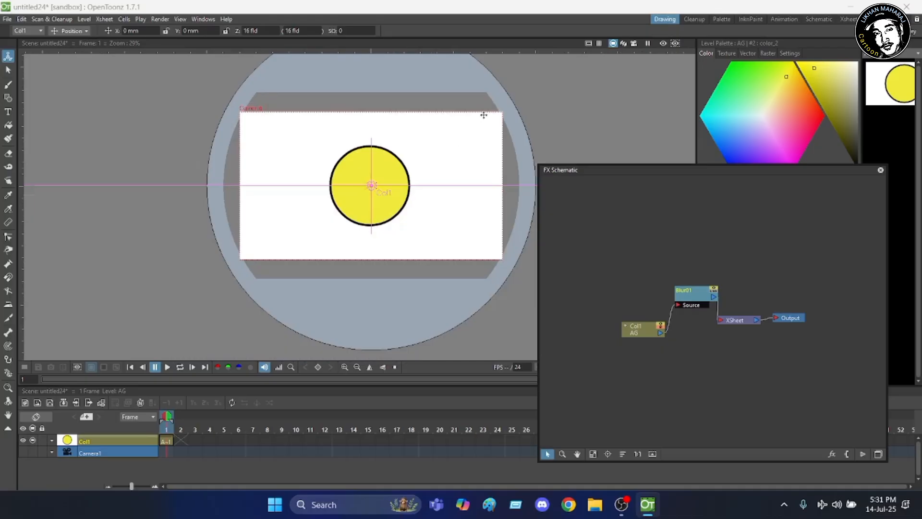
scroll(485, 113, "up", 1)
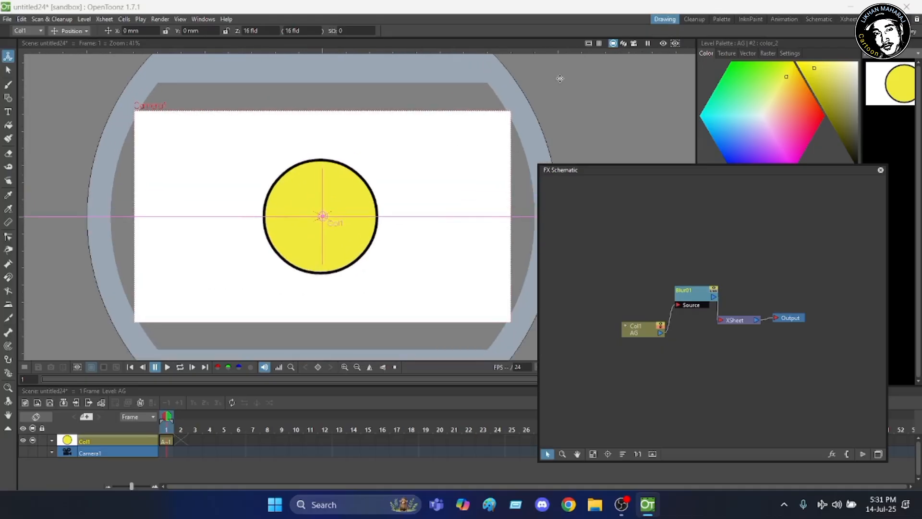
Turn on the viewer's sub-camera preview to show the Blur effect on the circle.
left_click(675, 44)
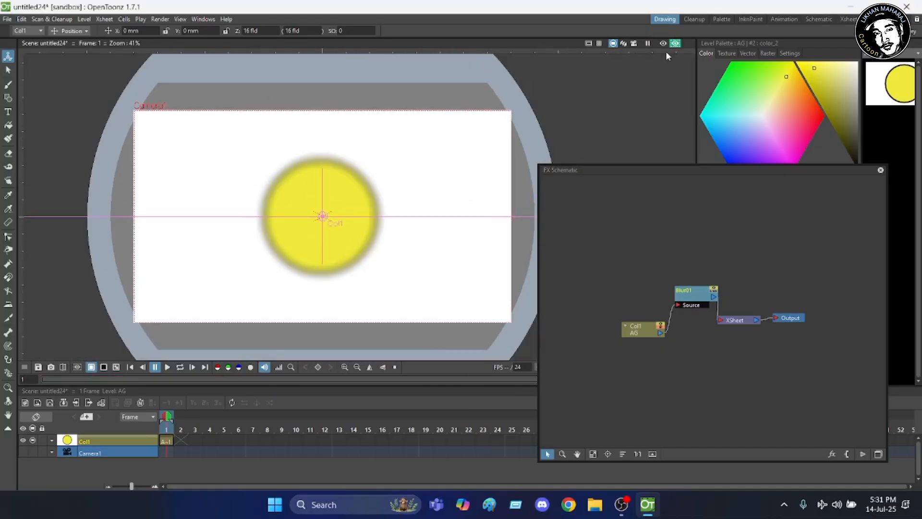
scroll(332, 212, "up", 2)
scroll(332, 213, "down", 1)
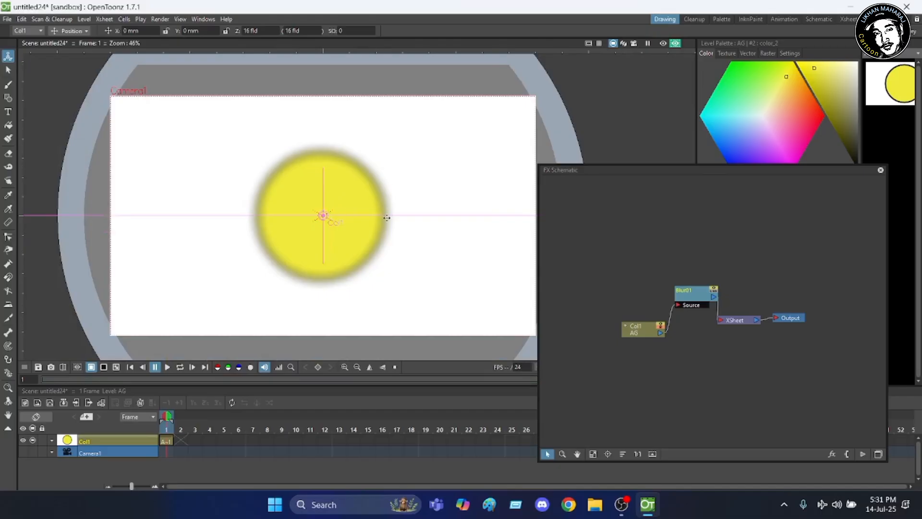
Compare the blurred circle in the full preview mode, then return to the sub-camera preview.
left_click(663, 44)
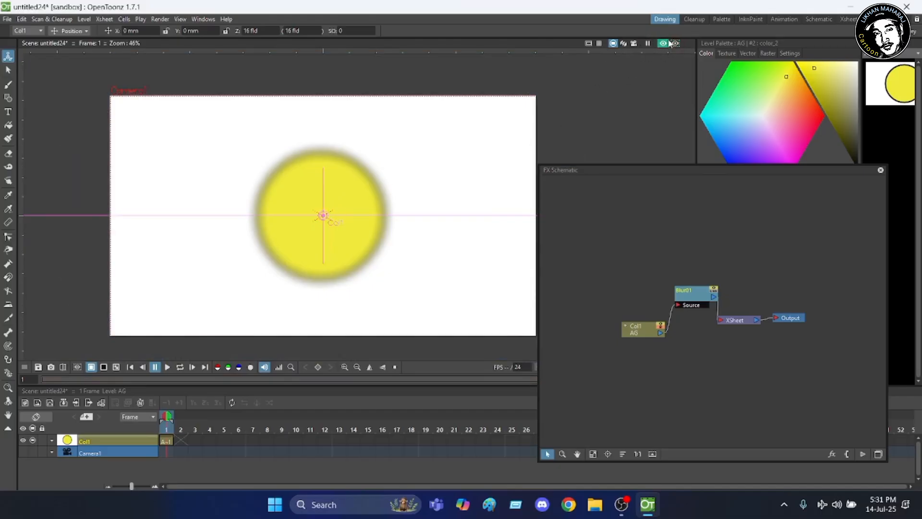
scroll(437, 117, "down", 4)
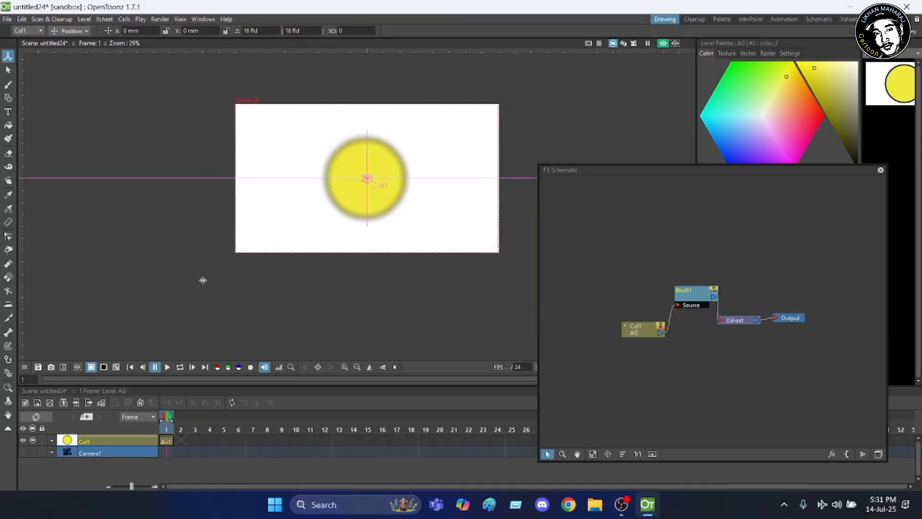
left_click(676, 43)
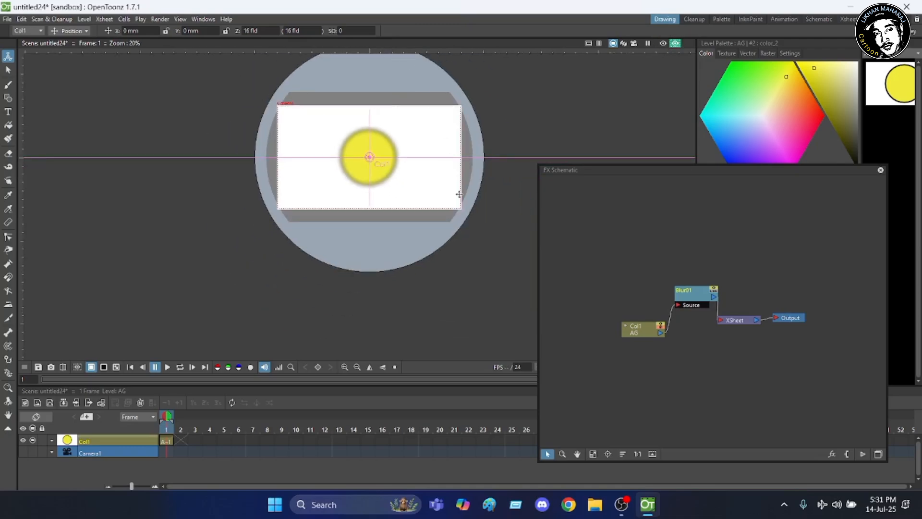
scroll(204, 187, "down", 3)
scroll(250, 130, "up", 2)
scroll(250, 130, "up", 2)
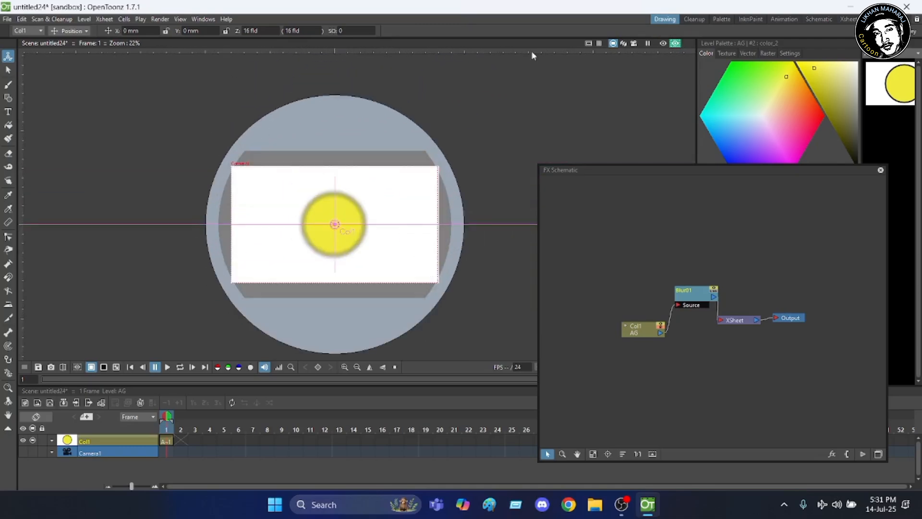
View the circle in full preview and with previewing off, then restore the sub-camera preview.
left_click(663, 43)
scroll(358, 229, "up", 3)
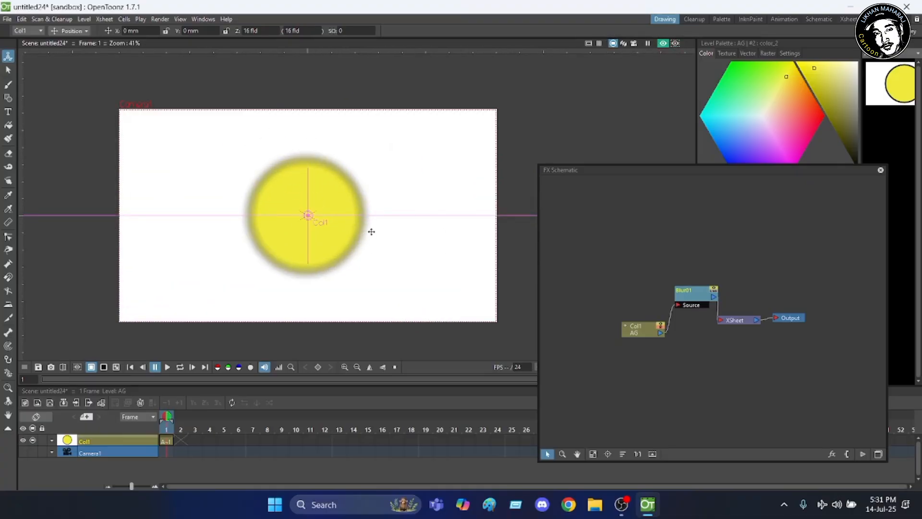
scroll(370, 228, "down", 1)
scroll(360, 179, "down", 1)
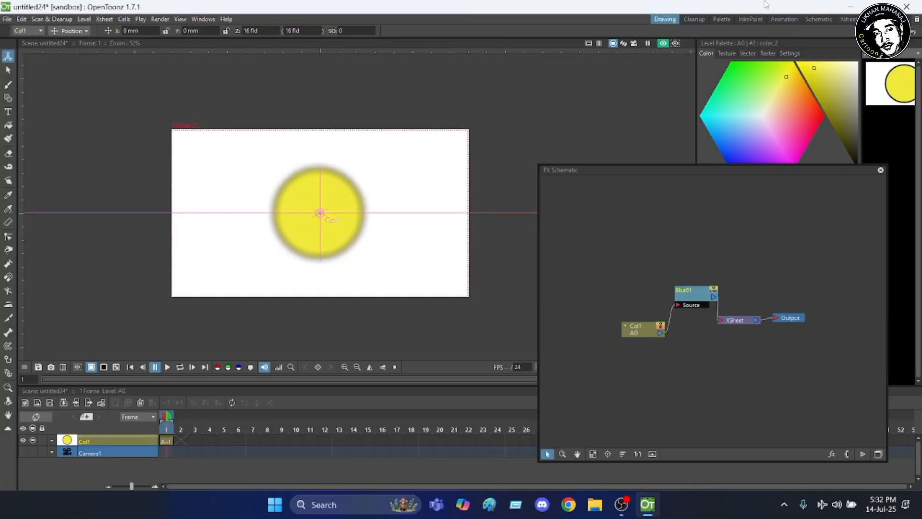
left_click(663, 44)
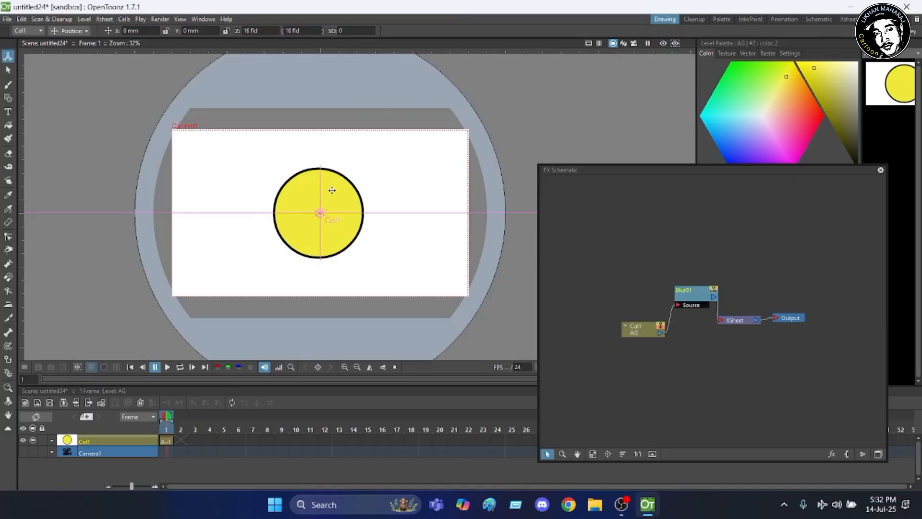
left_click(676, 42)
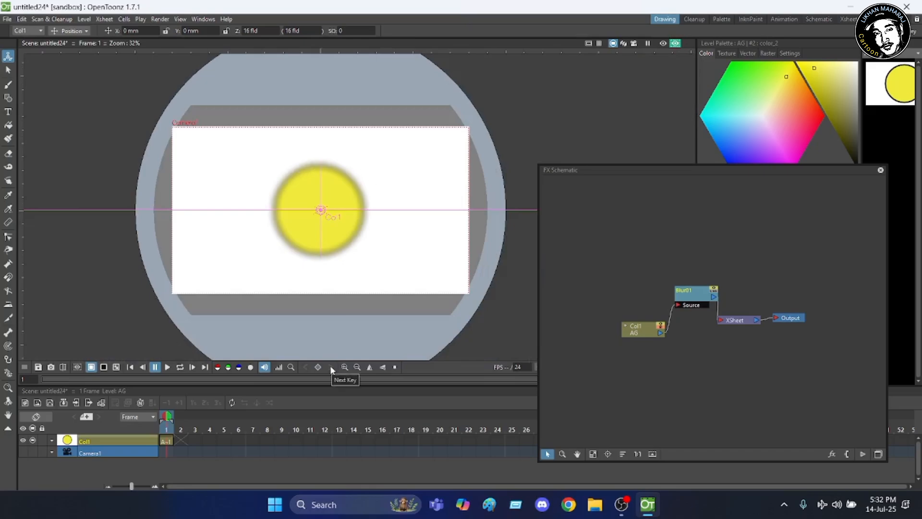
Open the Blur01 node's FX settings and set its Value to 30 mm.
left_click(698, 295)
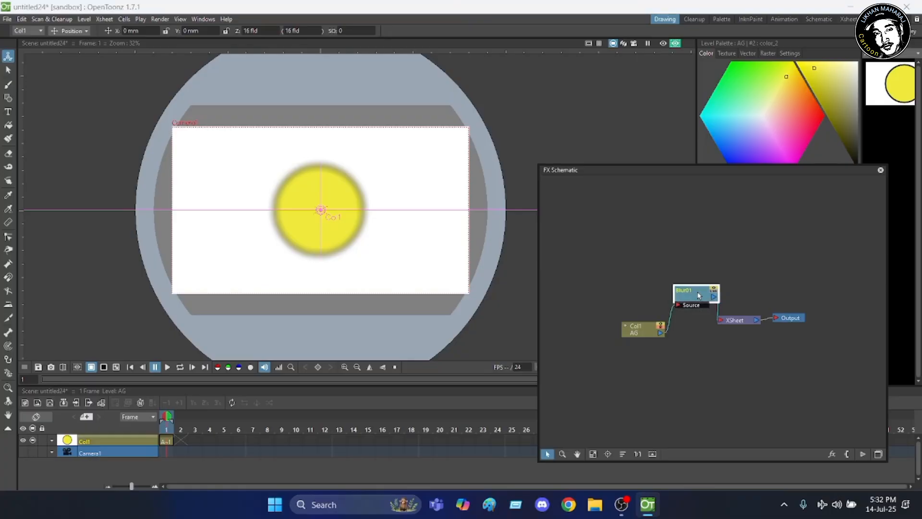
double_click(699, 295)
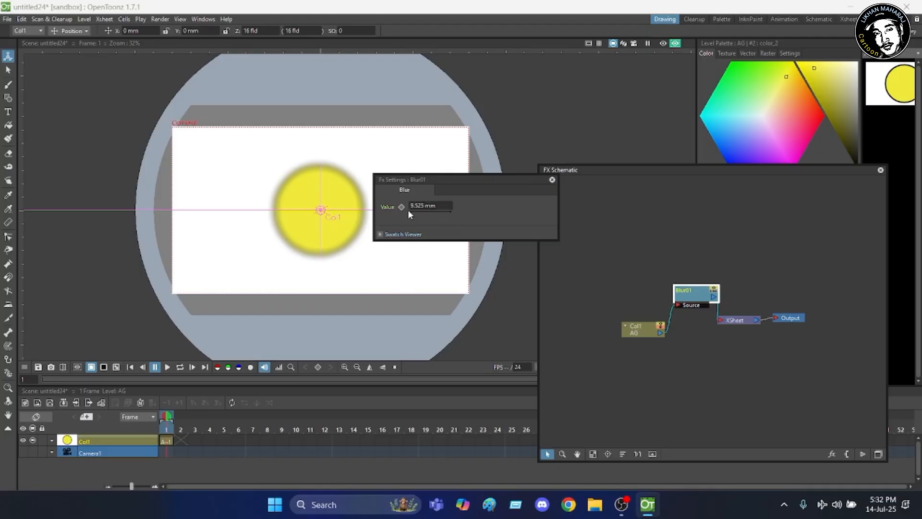
left_click(440, 207)
key("BackSpace")
left_click(521, 130)
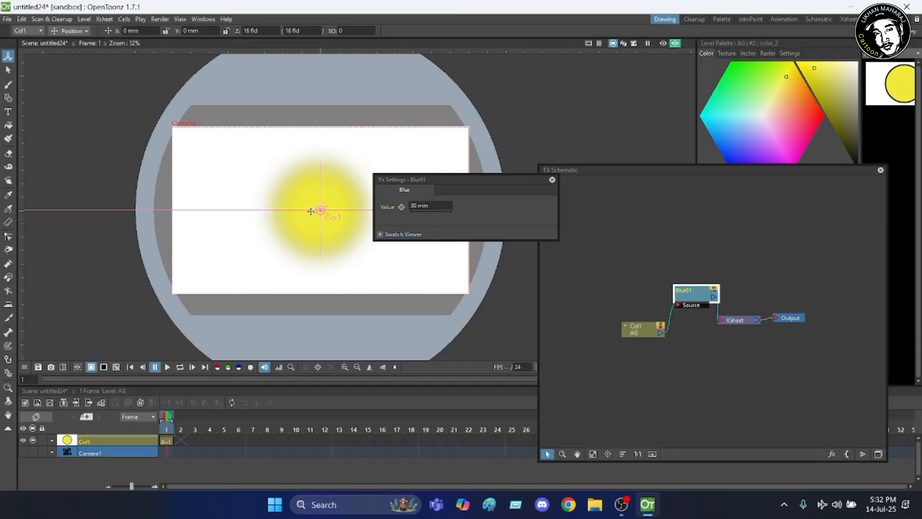
scroll(356, 216, "up", 2)
scroll(342, 221, "up", 1)
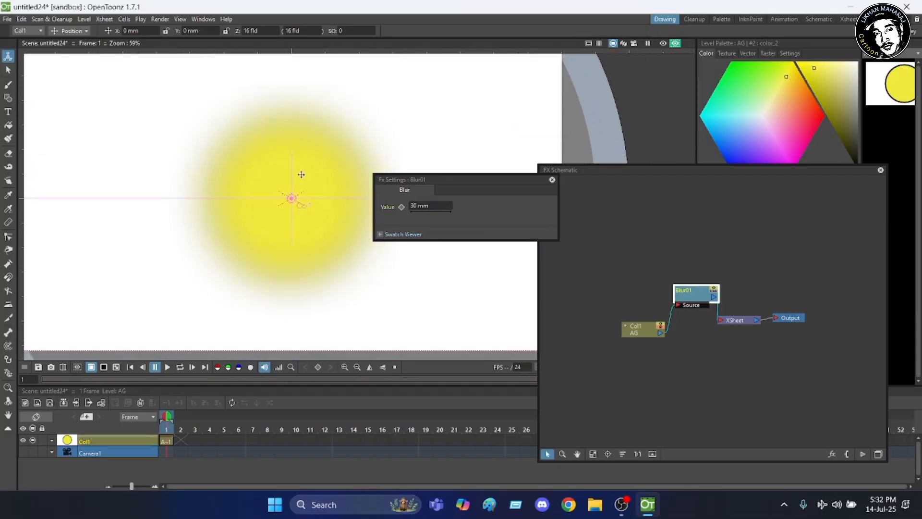
scroll(300, 174, "down", 1)
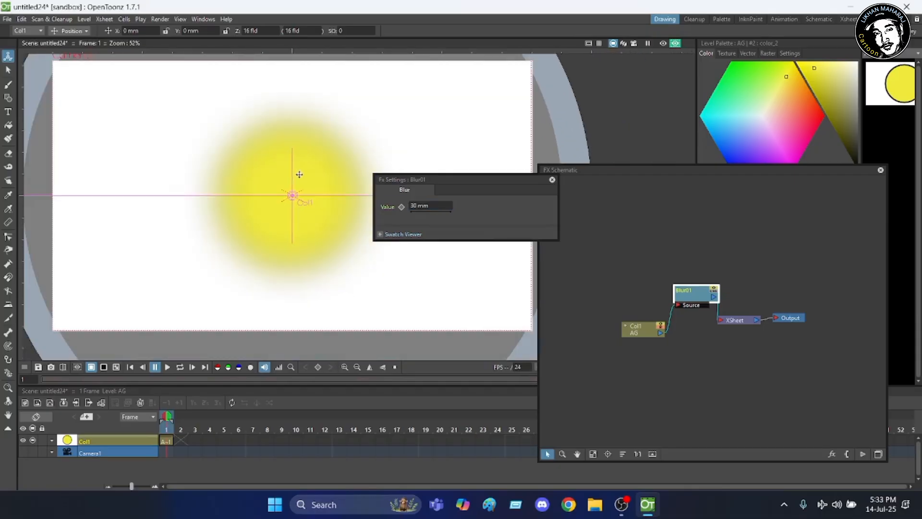
Increase the Blur01 node's Value to 50 mm.
left_click(435, 205)
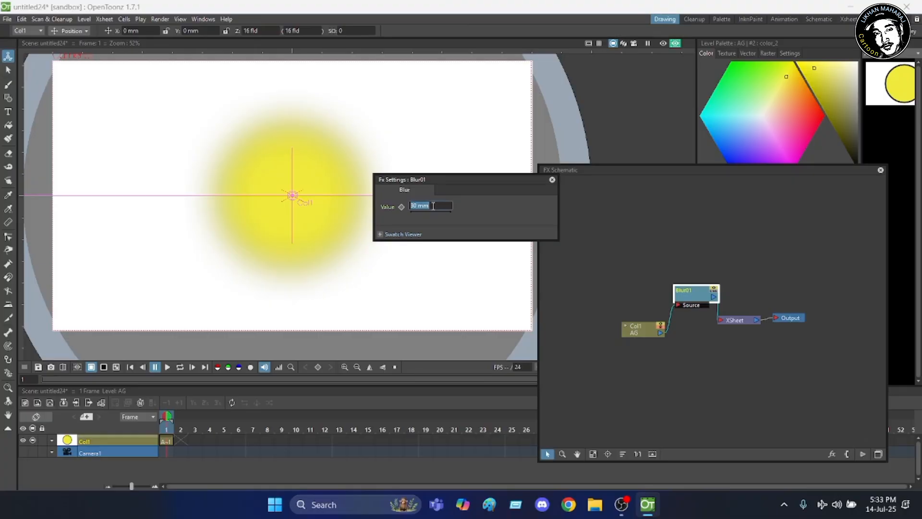
key("BackSpace")
key("Return")
scroll(293, 195, "up", 1)
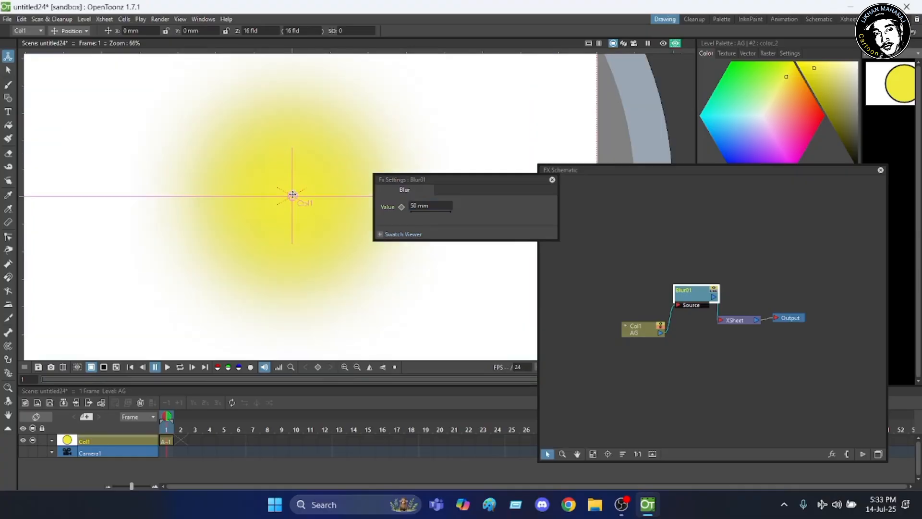
scroll(292, 194, "down", 1)
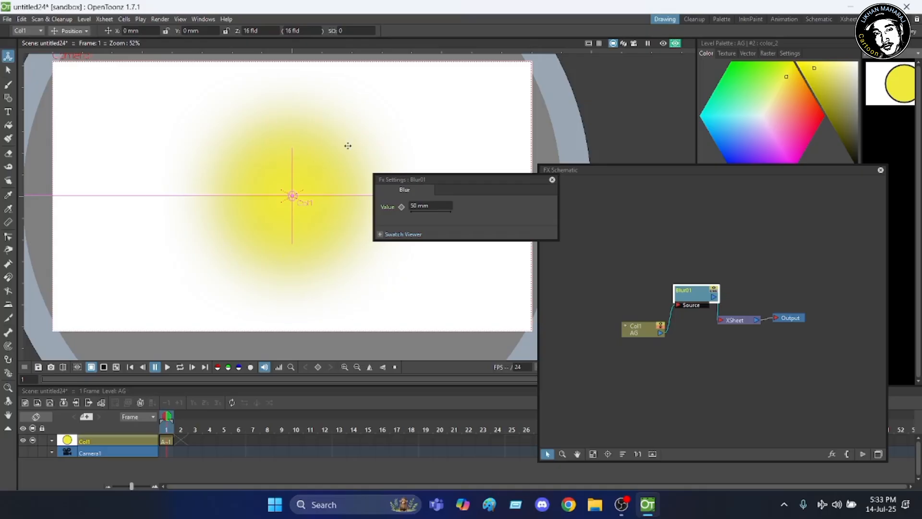
Connect the Col1 output directly to the XSheet node alongside the Blur branch, and move the FX settings window clear of the circle.
scroll(712, 369, "up", 1)
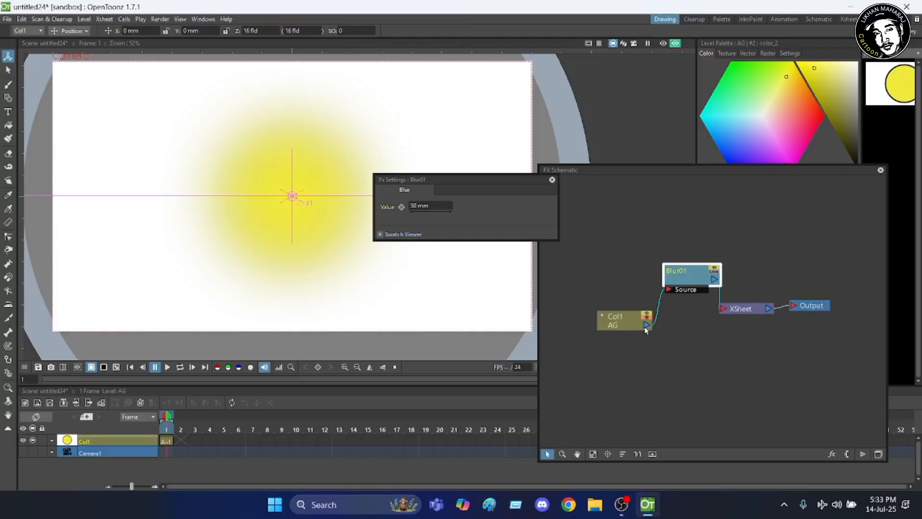
left_click_drag(648, 325, 721, 309)
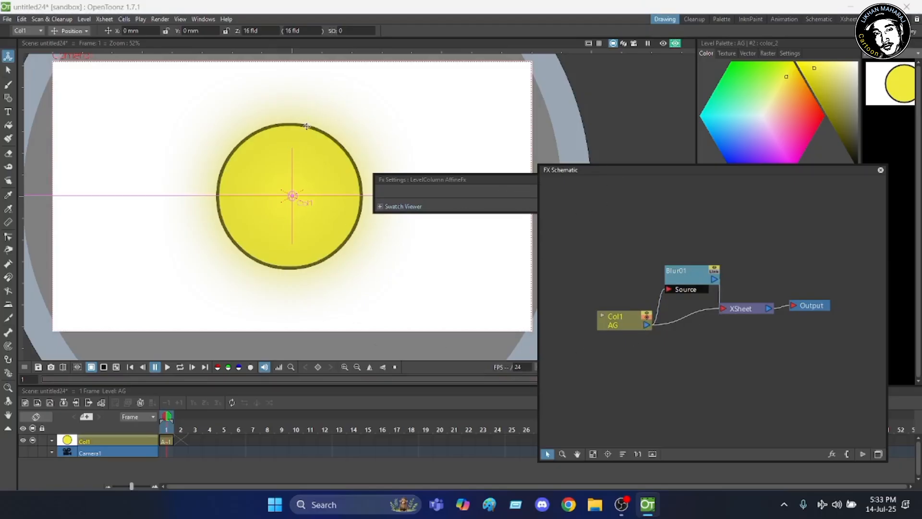
scroll(306, 127, "up", 3)
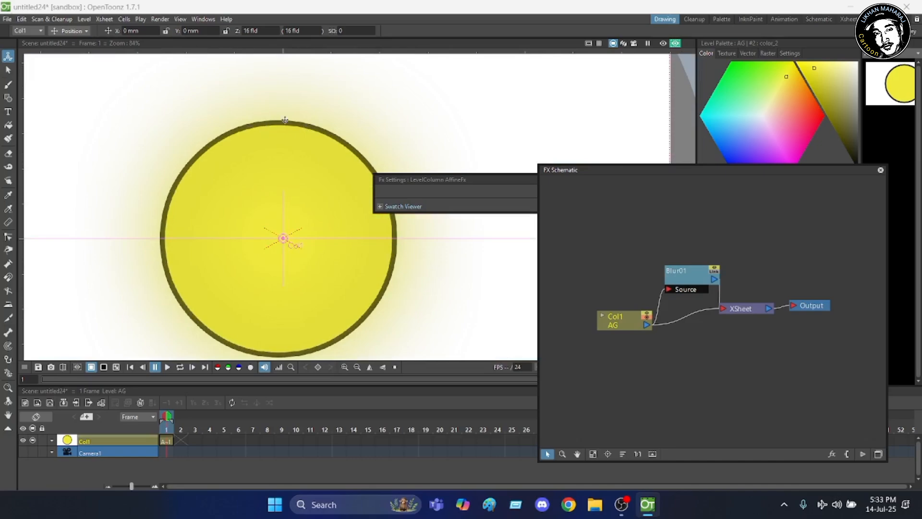
scroll(230, 153, "up", 1)
scroll(243, 117, "down", 2)
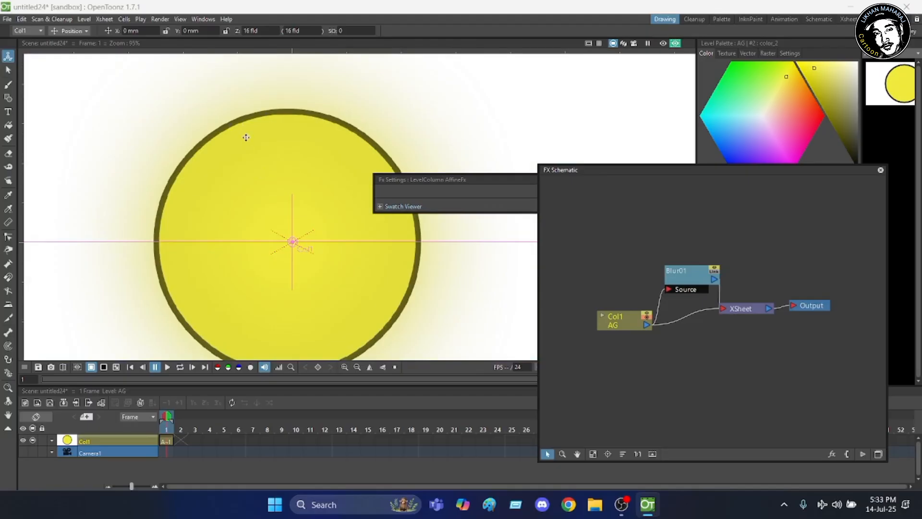
scroll(247, 139, "up", 2)
scroll(278, 138, "down", 3)
scroll(275, 198, "up", 3)
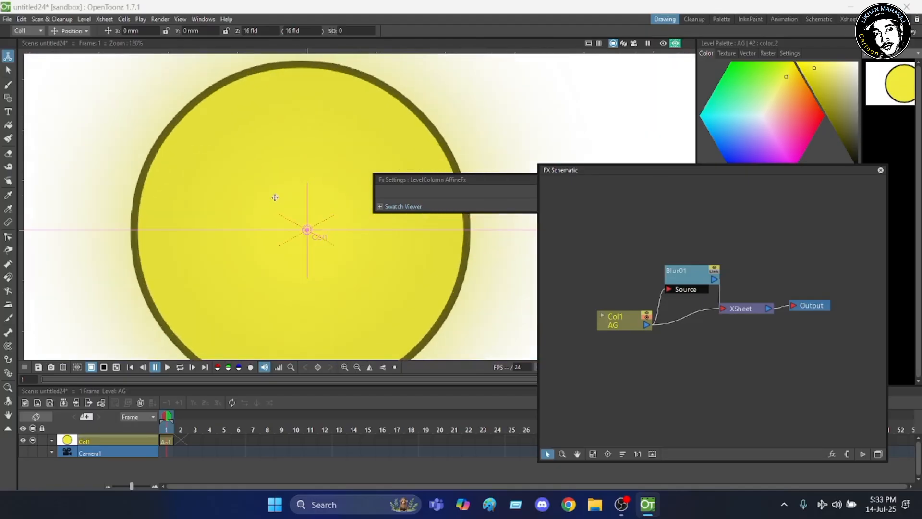
scroll(278, 103, "down", 2)
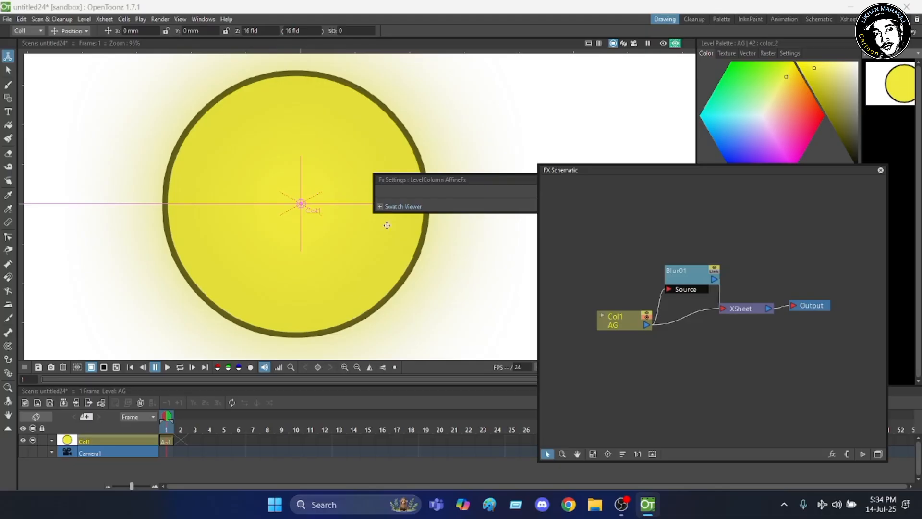
left_click_drag(502, 180, 561, 105)
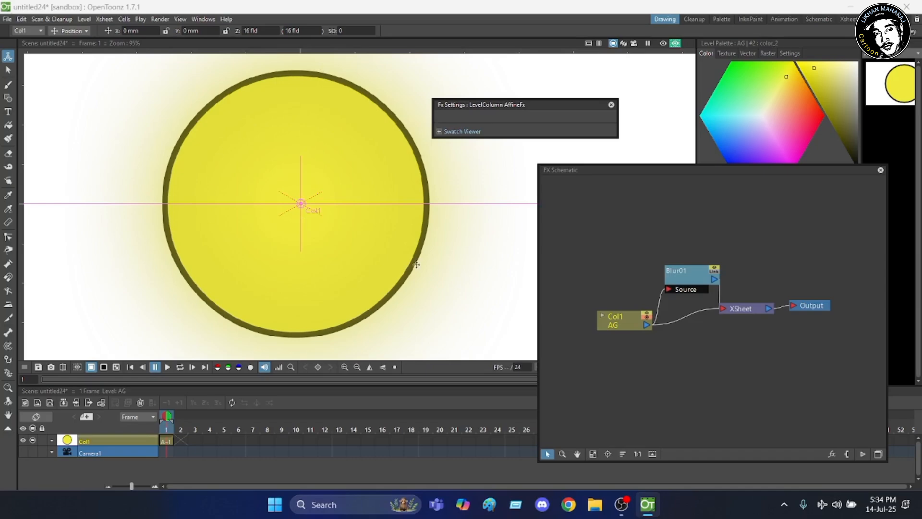
Delete the direct link between Col1 and XSheet and close the FX settings window.
left_click(689, 317)
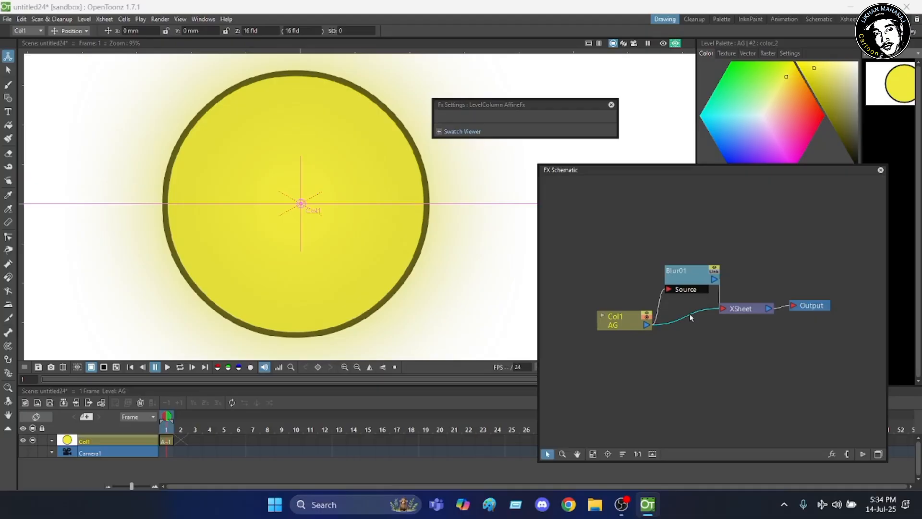
right_click(690, 313)
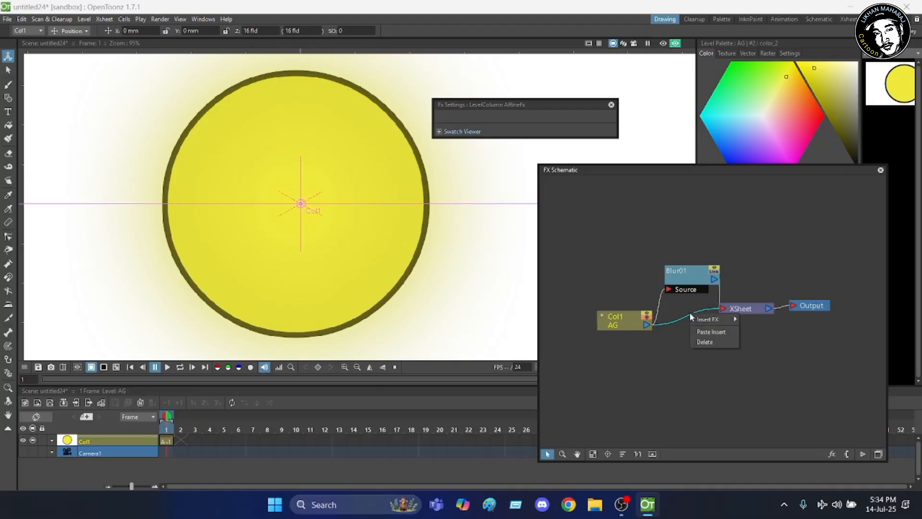
left_click(710, 343)
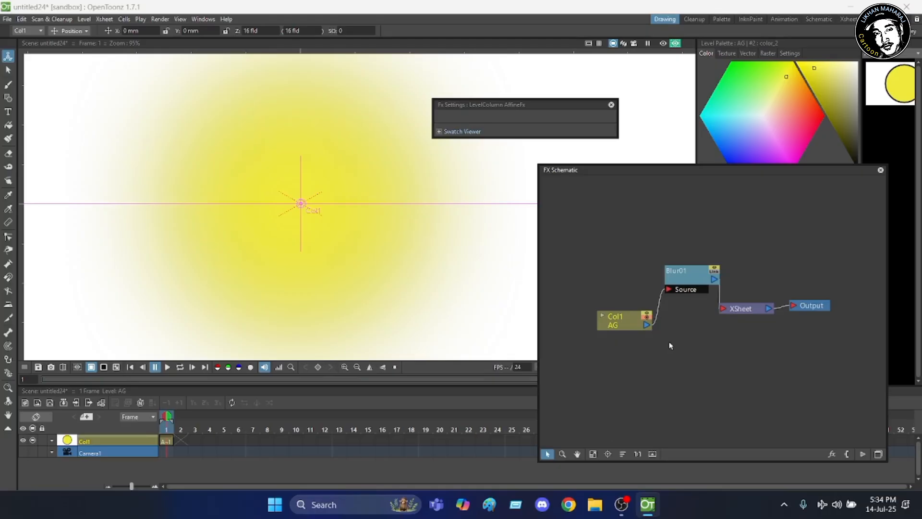
left_click(611, 105)
scroll(310, 222, "down", 3)
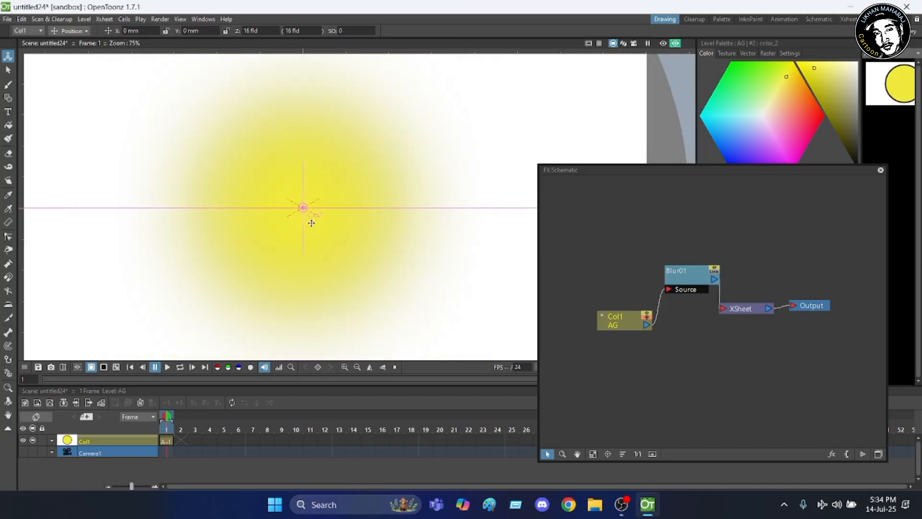
scroll(307, 223, "down", 2)
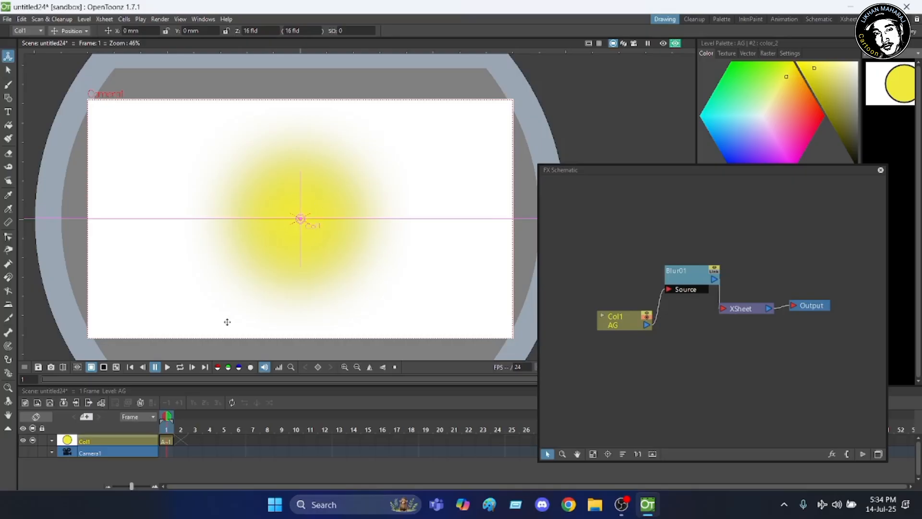
scroll(241, 247, "up", 1)
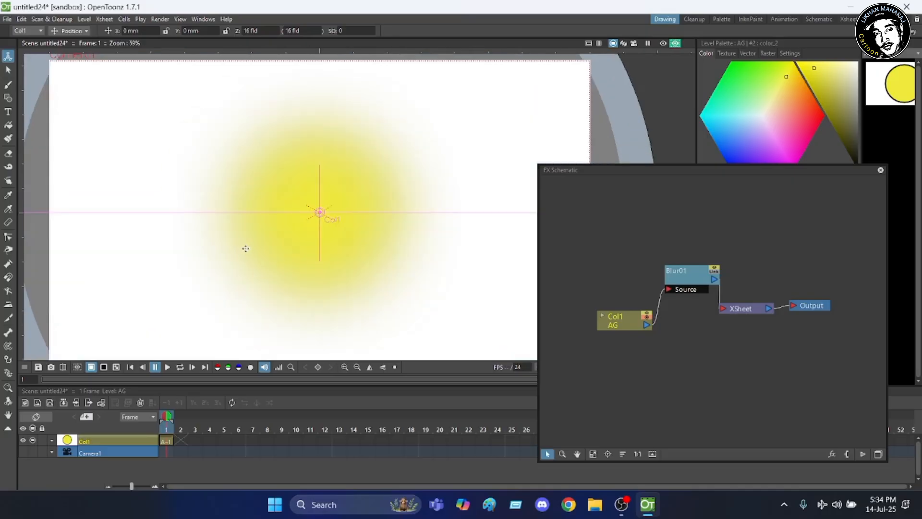
scroll(255, 247, "down", 1)
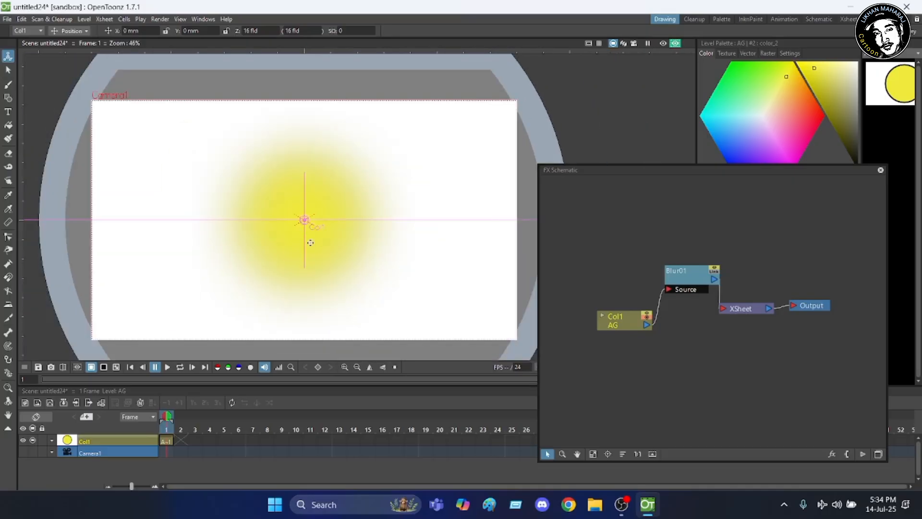
Open the Blur01 node's FX settings and set its Value to 5 mm.
left_click(689, 280)
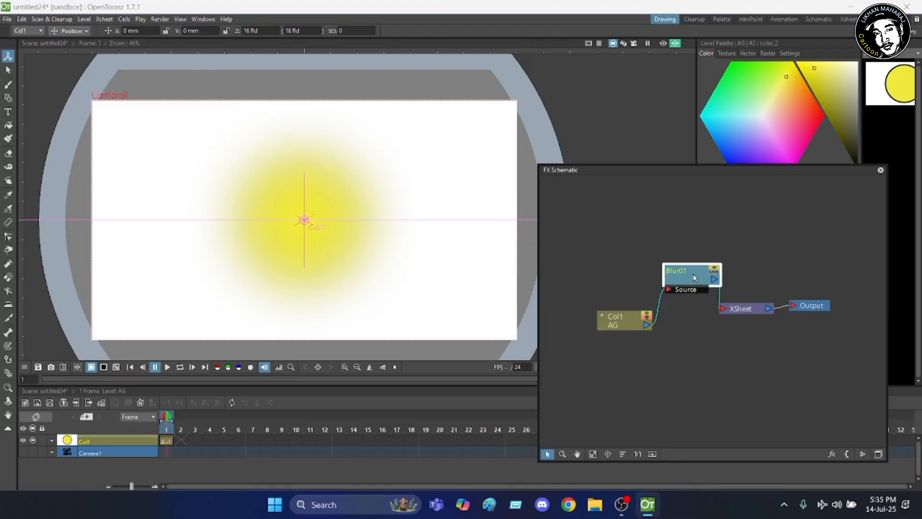
double_click(694, 277)
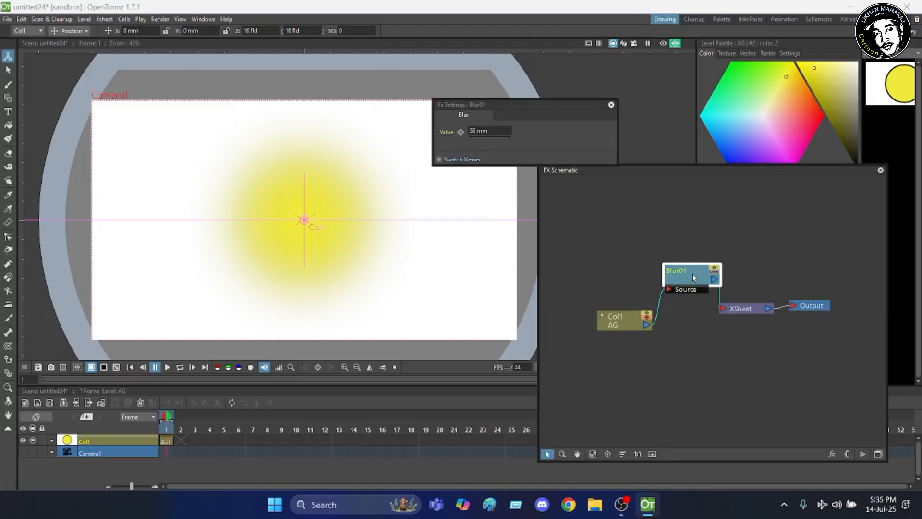
left_click(499, 130)
key("BackSpace")
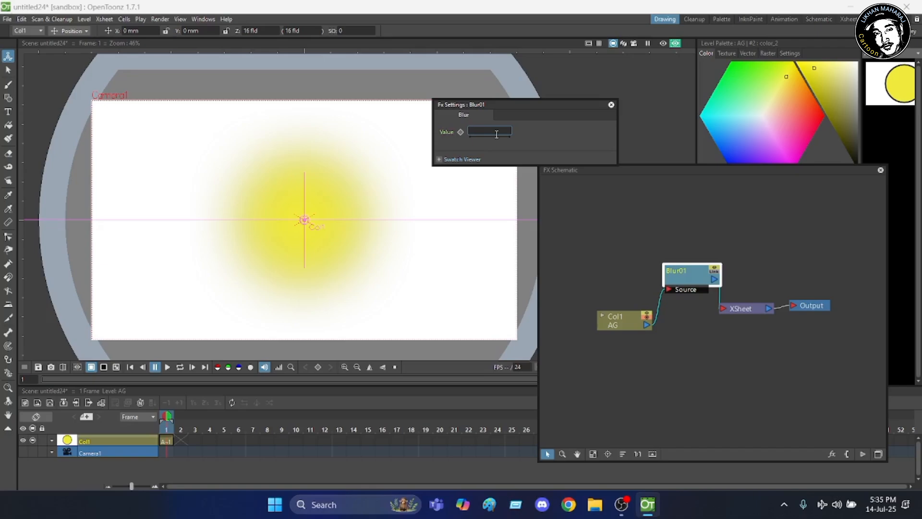
left_click(441, 161)
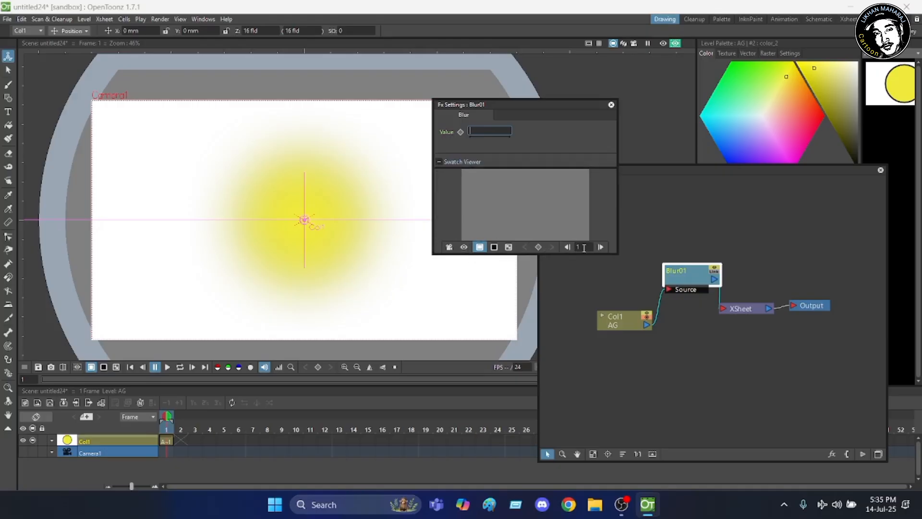
left_click(440, 162)
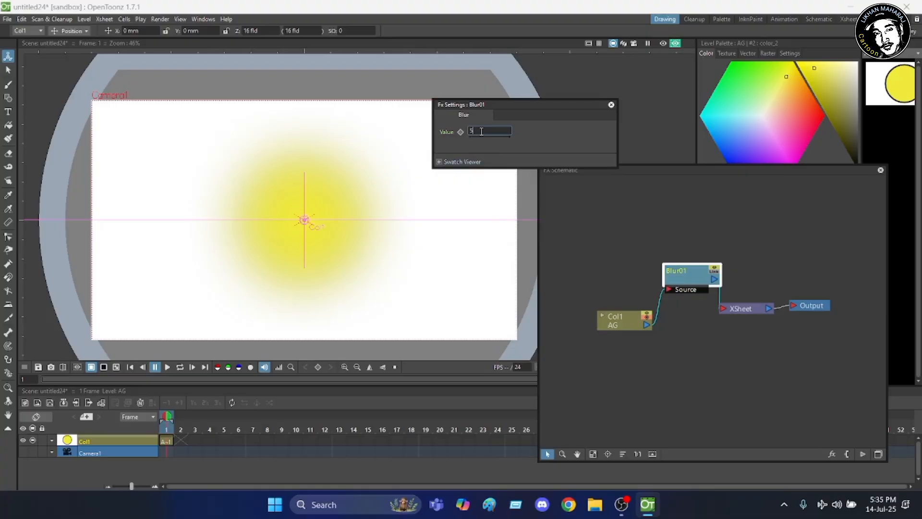
left_click(507, 73)
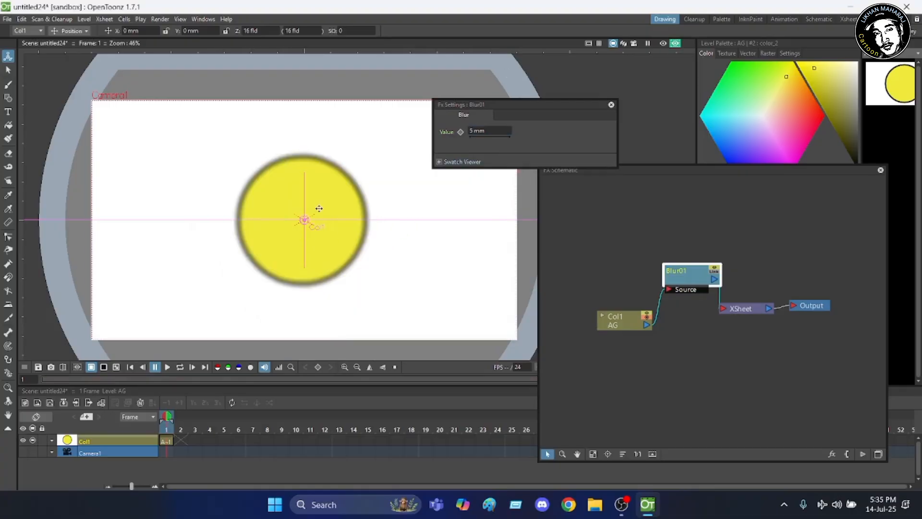
scroll(320, 208, "up", 1)
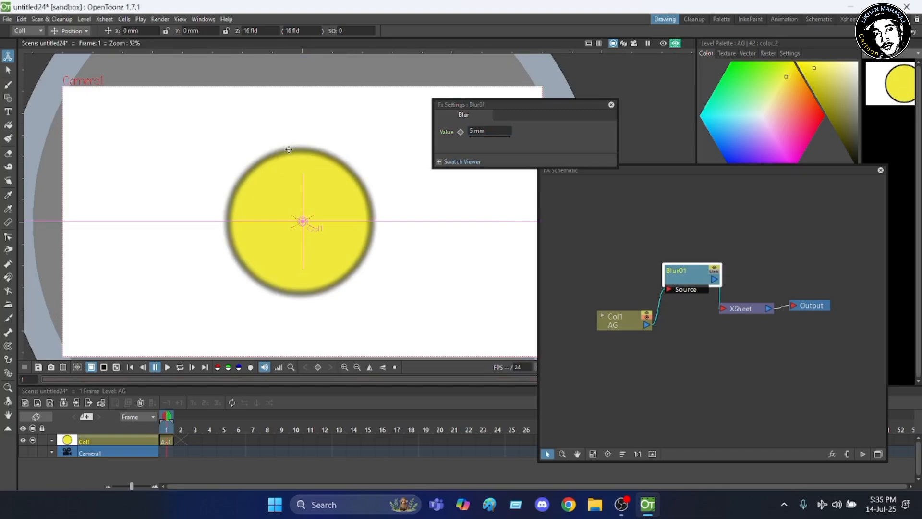
scroll(308, 189, "up", 2)
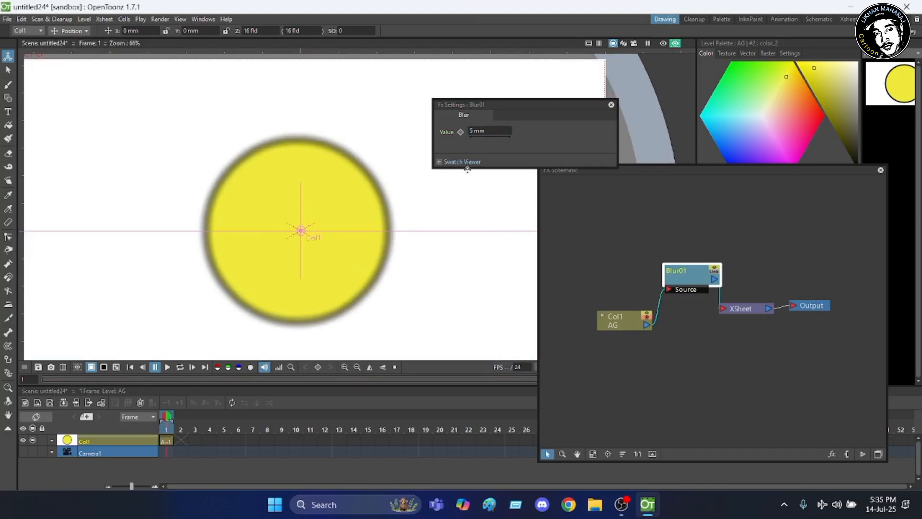
Set the Blur01 node's Value to 8 mm.
left_click(487, 131)
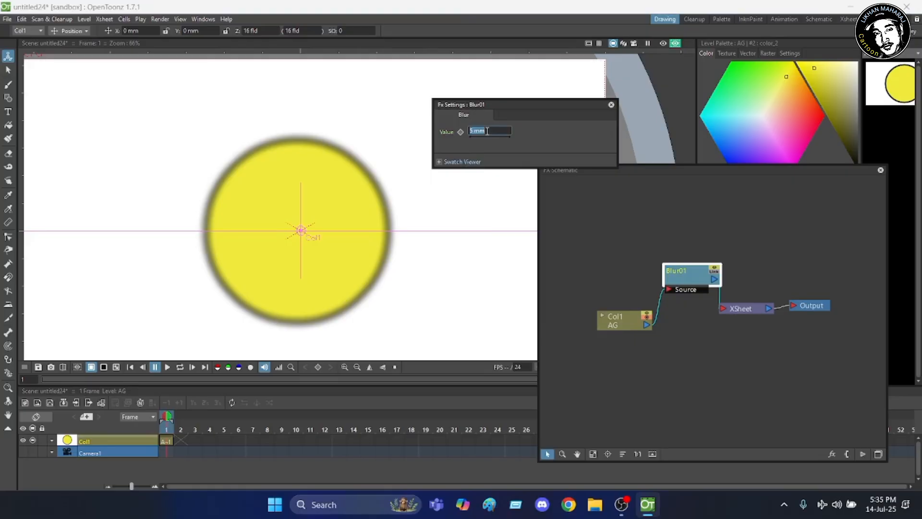
key("BackSpace")
key("Return")
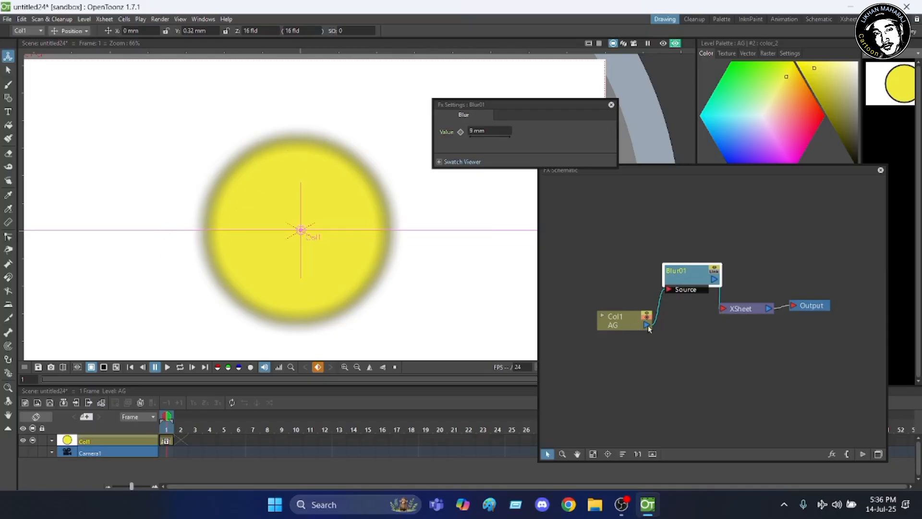
Connect the Col1 output directly to the XSheet node alongside the Blur branch, inspect the circle's edge and close the FX settings window.
left_click_drag(647, 325, 723, 308)
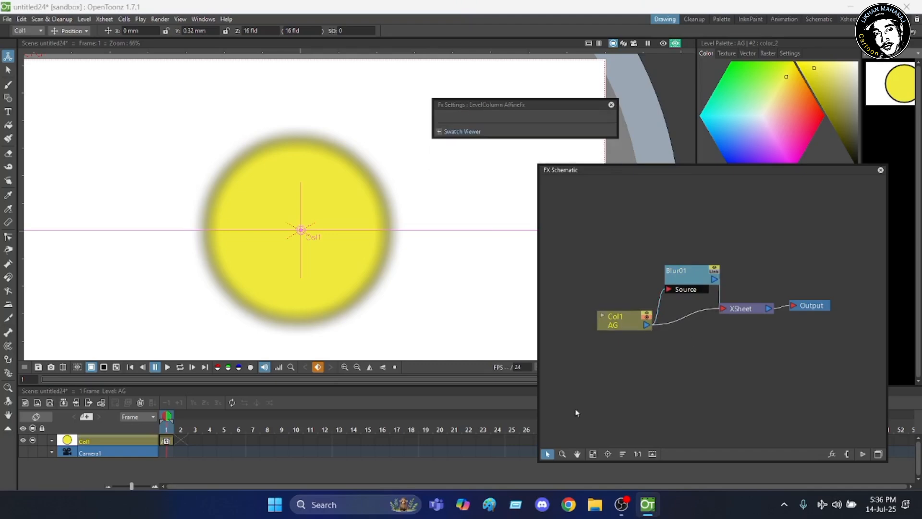
scroll(300, 195, "up", 2)
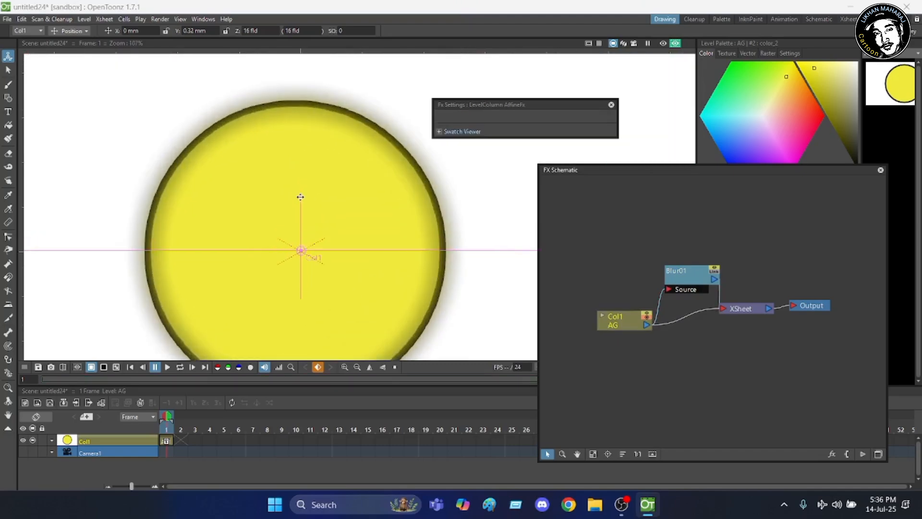
scroll(291, 119, "up", 1)
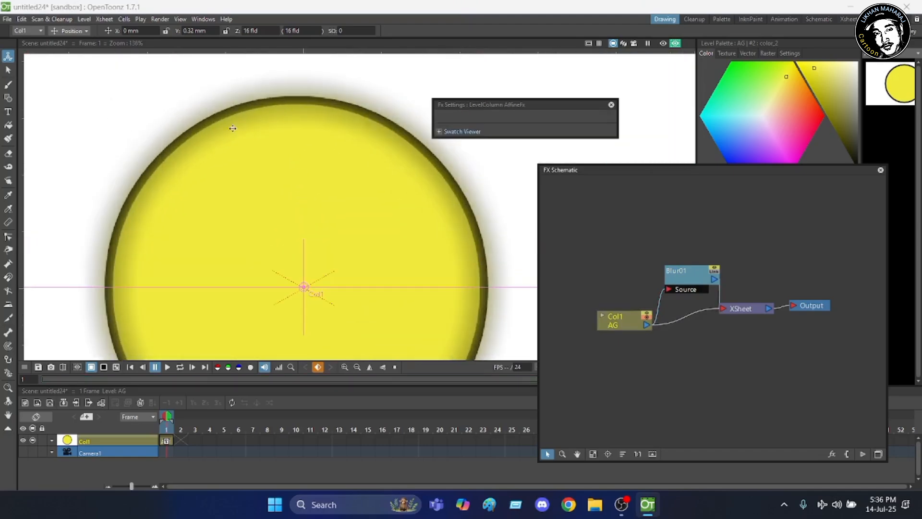
scroll(303, 112, "down", 2)
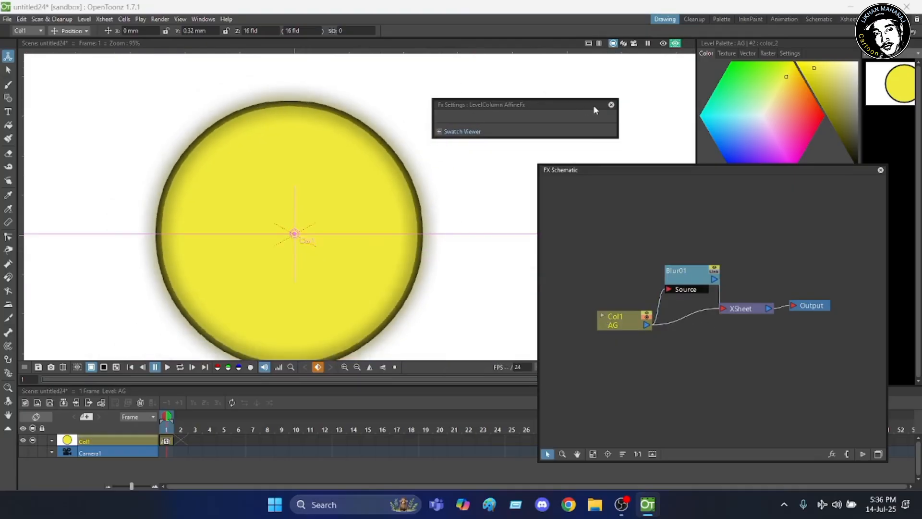
left_click(610, 105)
Reopen the Blur01 node's FX settings and set its Value to 70 mm.
double_click(698, 276)
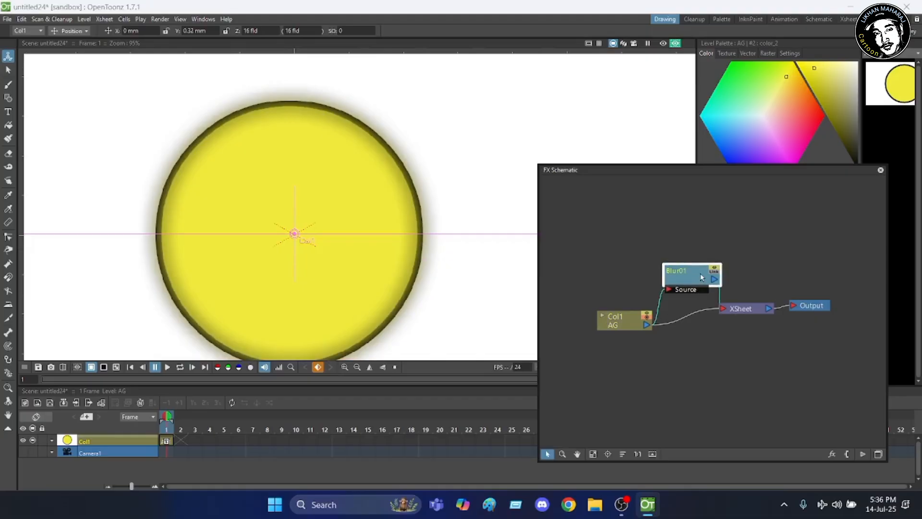
left_click(494, 132)
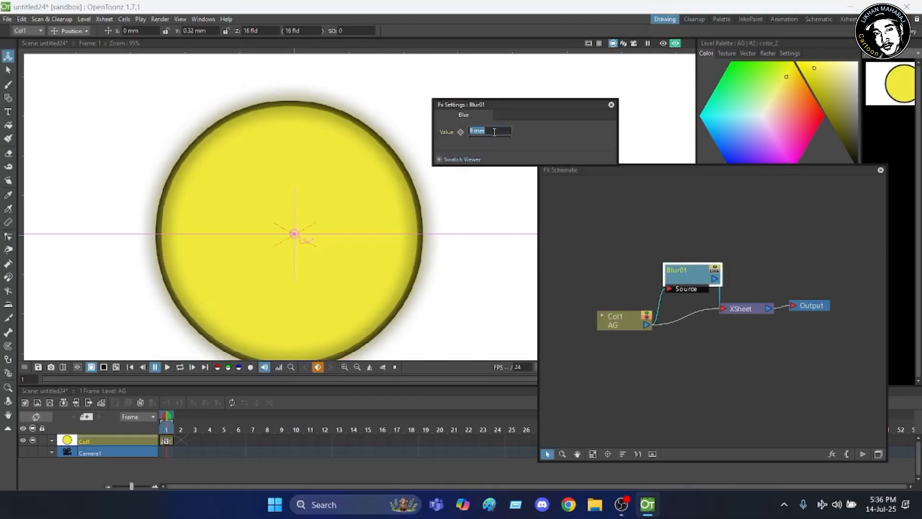
type("70")
key("Return")
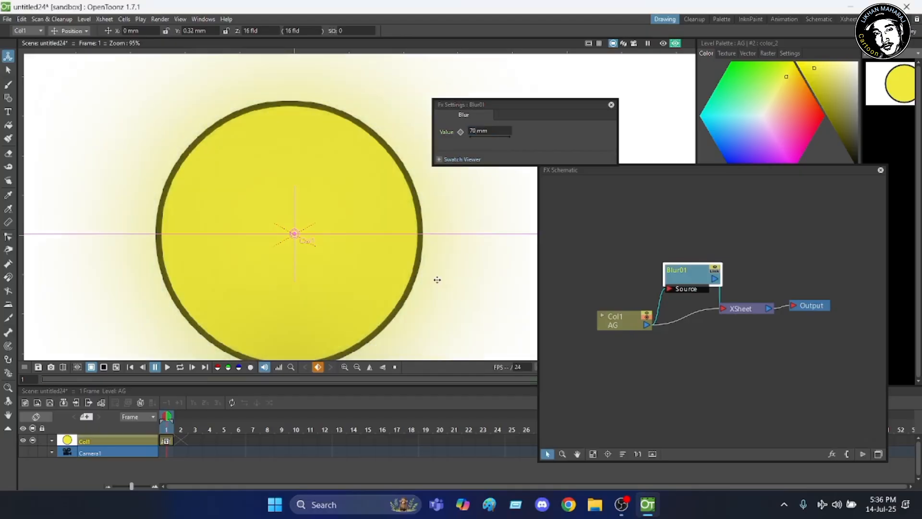
scroll(248, 88, "down", 1)
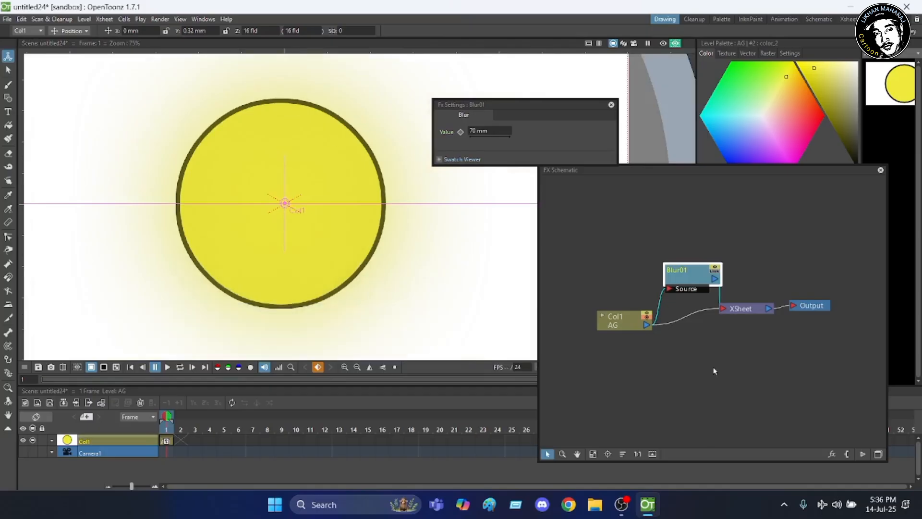
Delete the direct link between Col1 and XSheet and view the blurred circle within the camera frame.
left_click(687, 317)
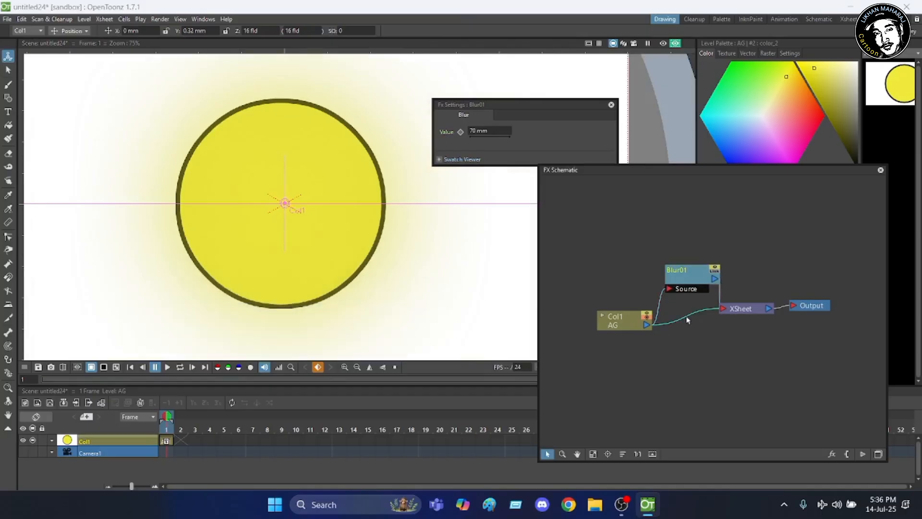
right_click(686, 316)
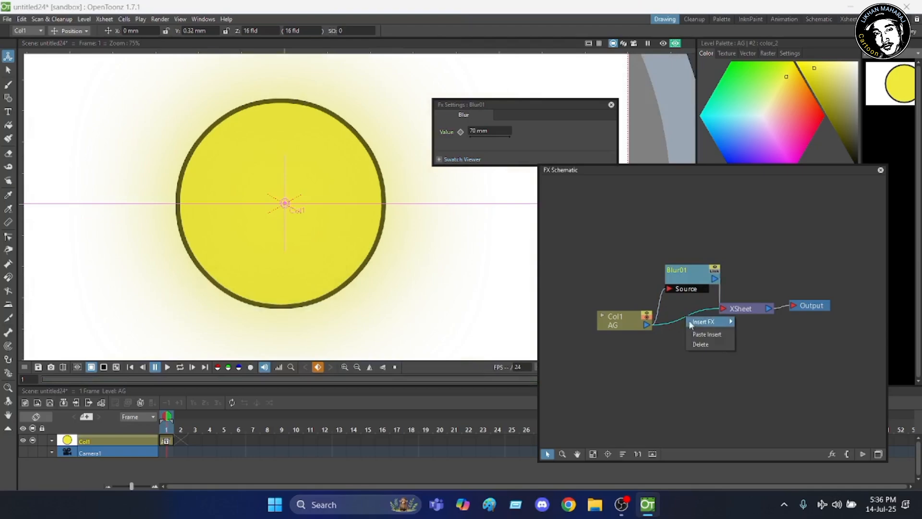
left_click(703, 343)
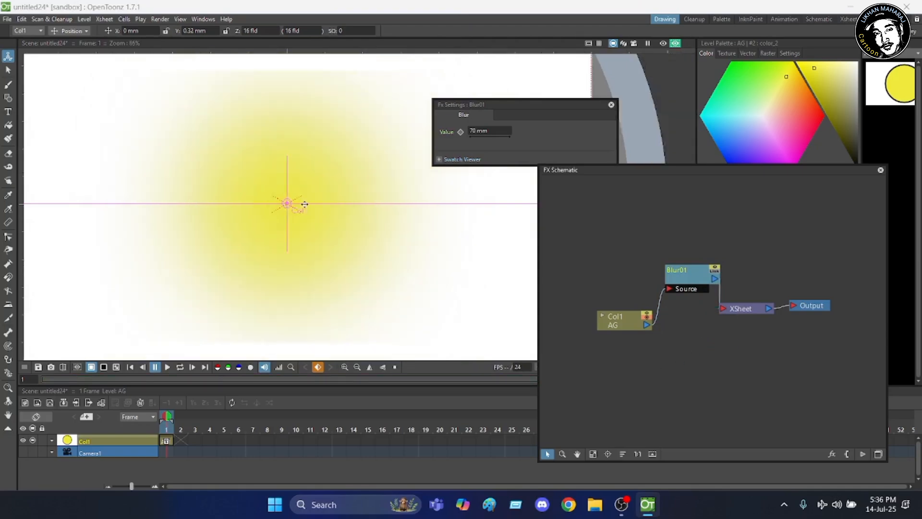
scroll(315, 203, "down", 2)
scroll(315, 203, "up", 2)
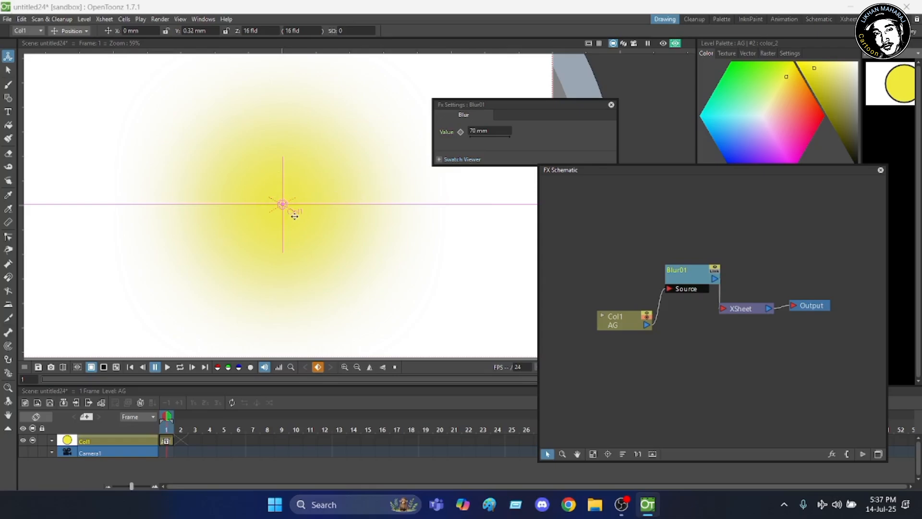
scroll(297, 213, "down", 2)
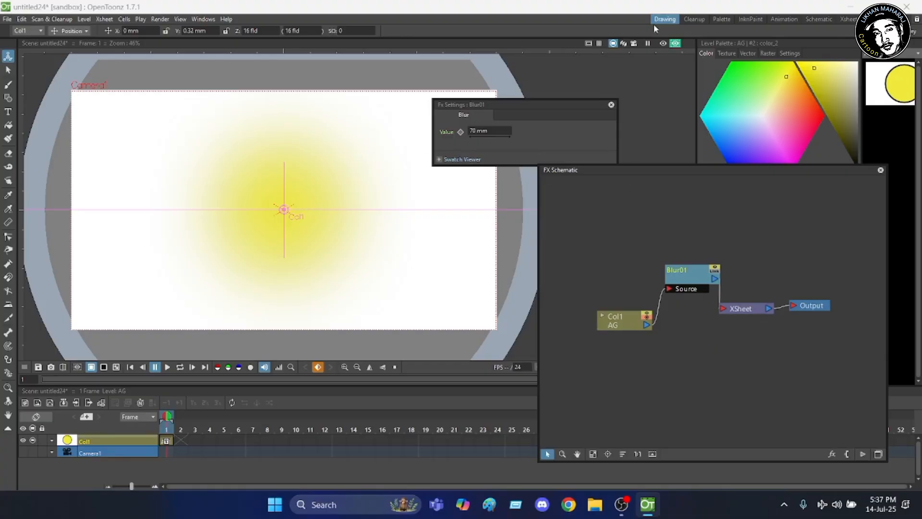
Close the FX Schematic window and change palette style 2, the circle's fill, to red (H 4, S 84, V 94).
left_click(881, 171)
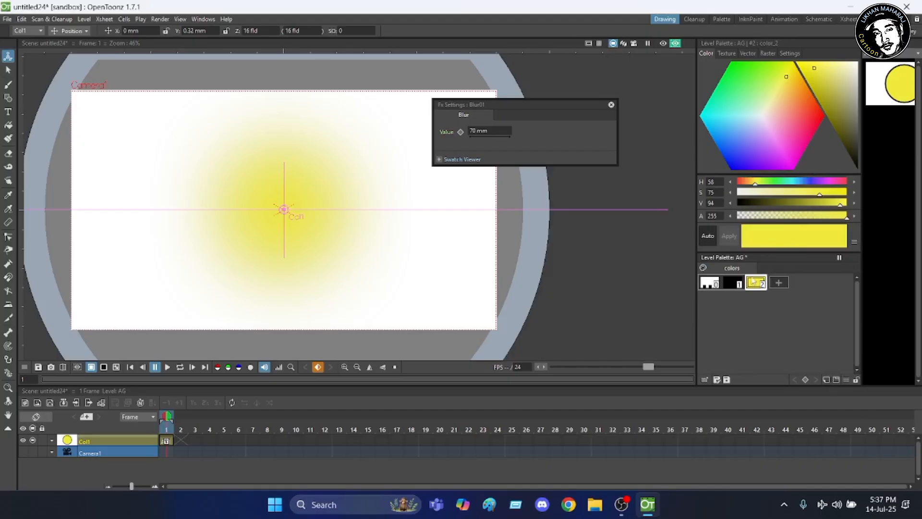
left_click(805, 105)
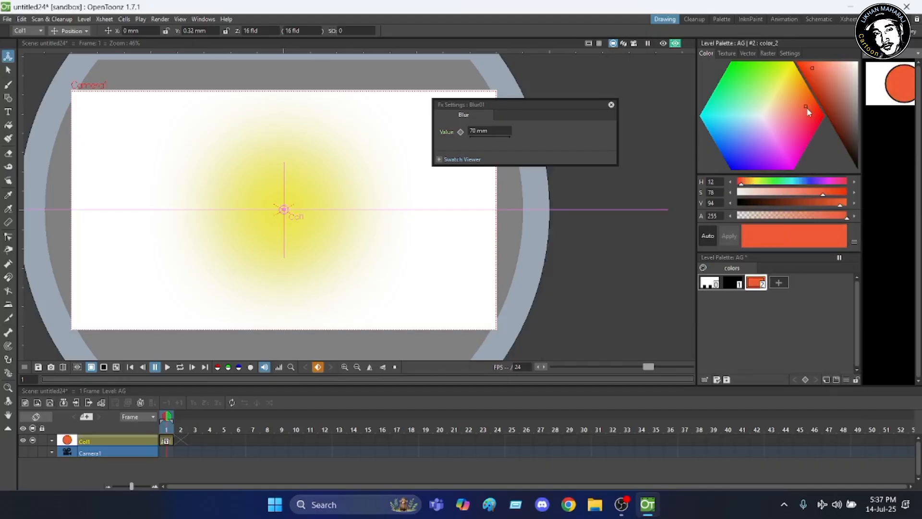
left_click(807, 119)
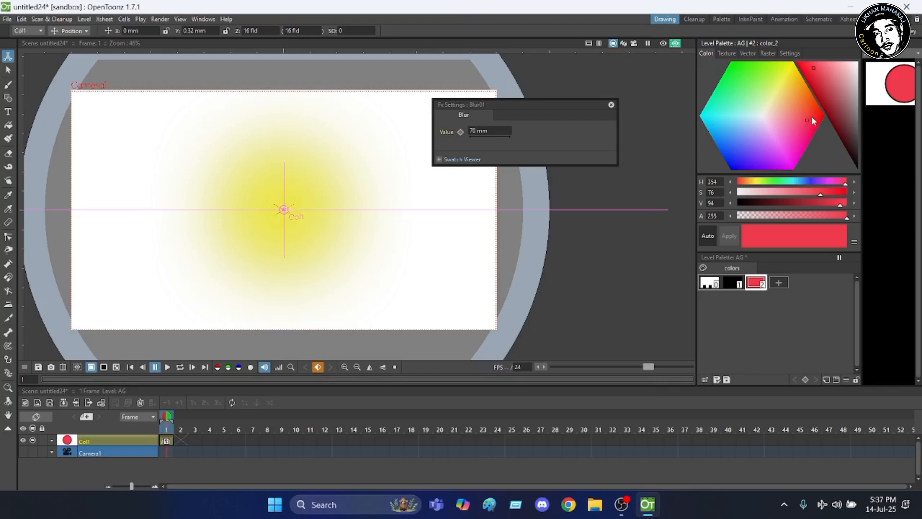
left_click(812, 112)
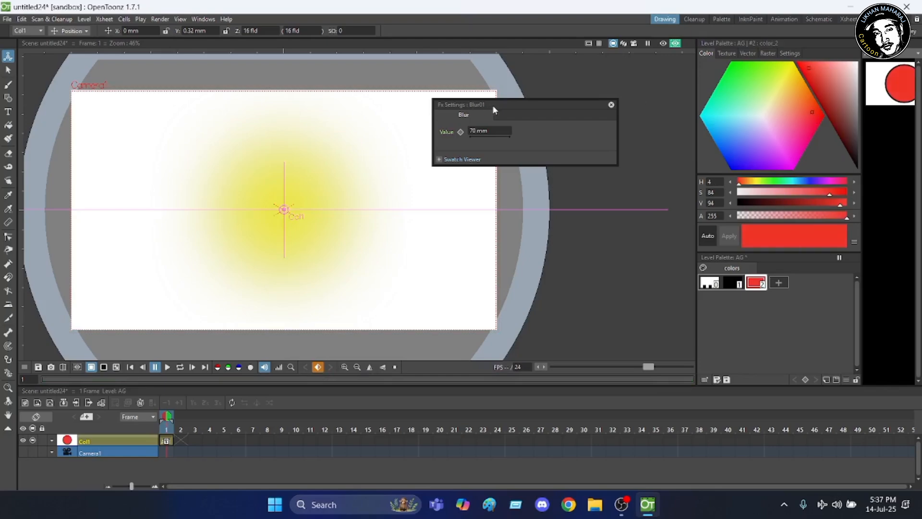
Close the Blur01 FX settings window and turn off the viewer's sub-camera preview.
left_click(610, 106)
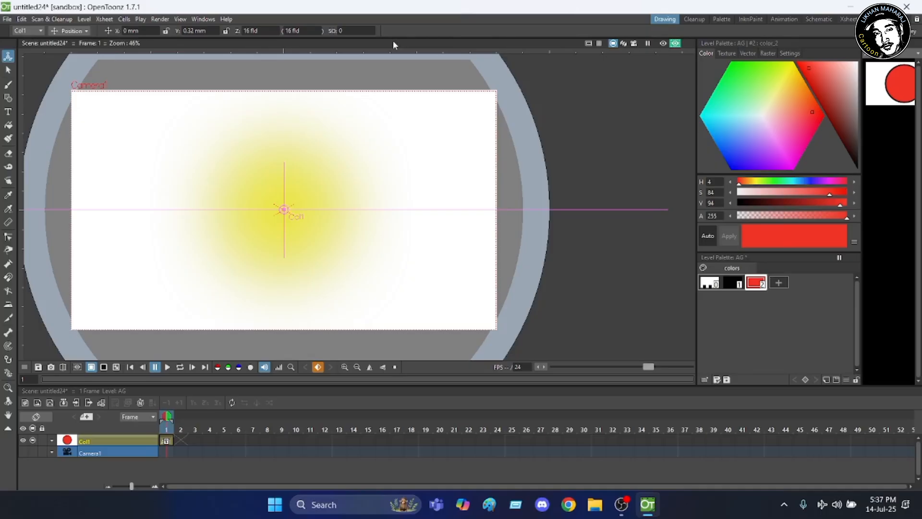
left_click(675, 44)
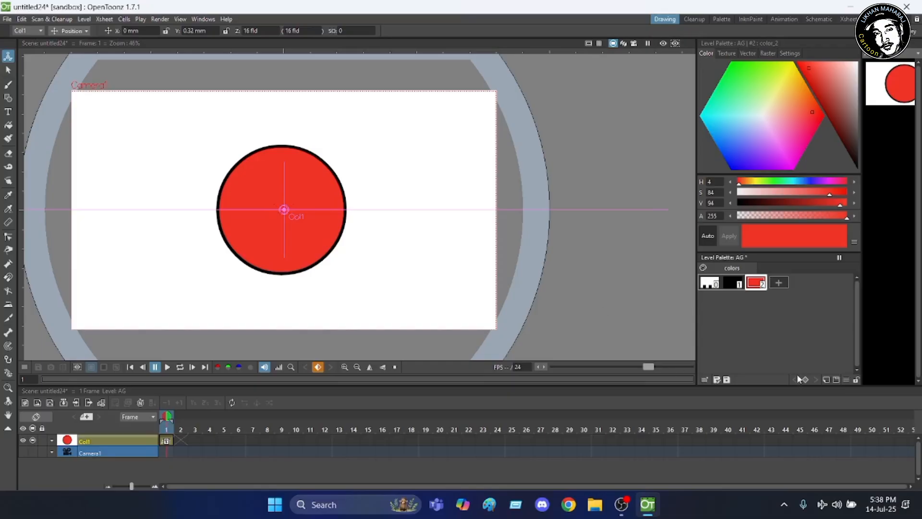
Examine the Blur node graph in the Schematic and Animation workspaces, and return to the Drawing workspace.
left_click(811, 19)
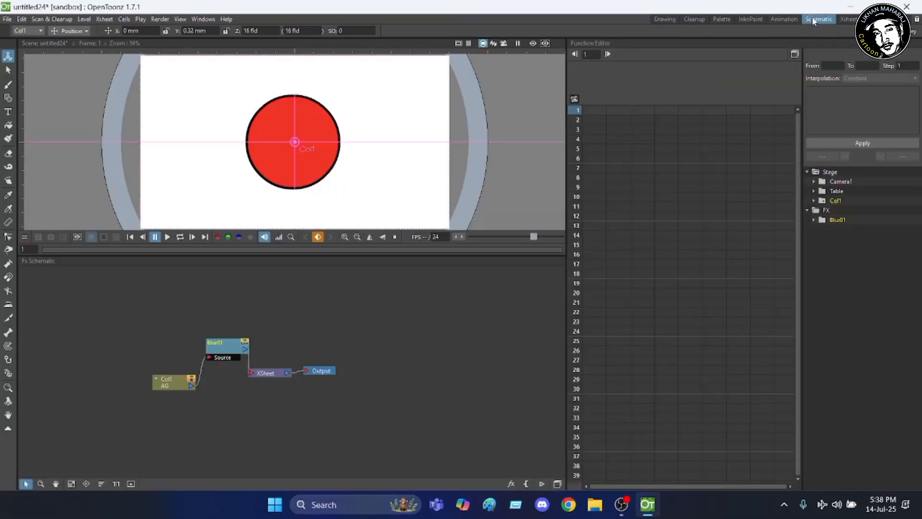
left_click(785, 19)
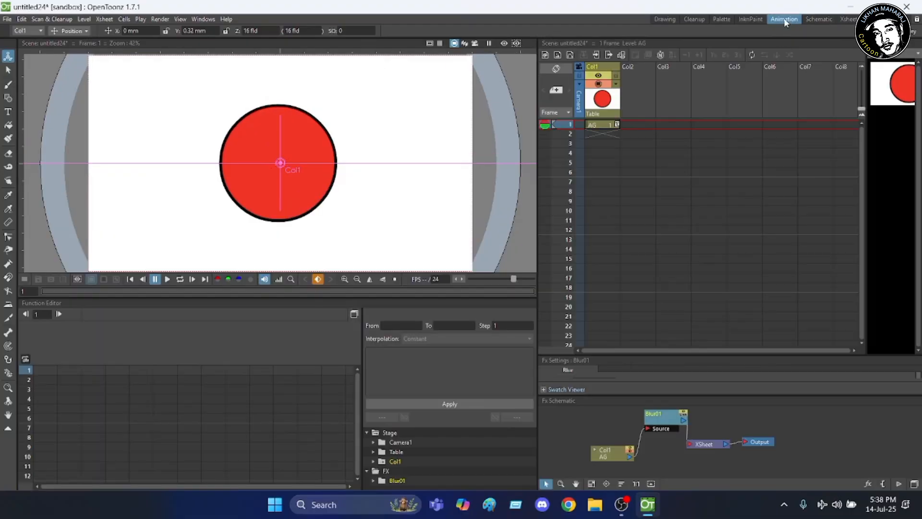
scroll(655, 423, "up", 2)
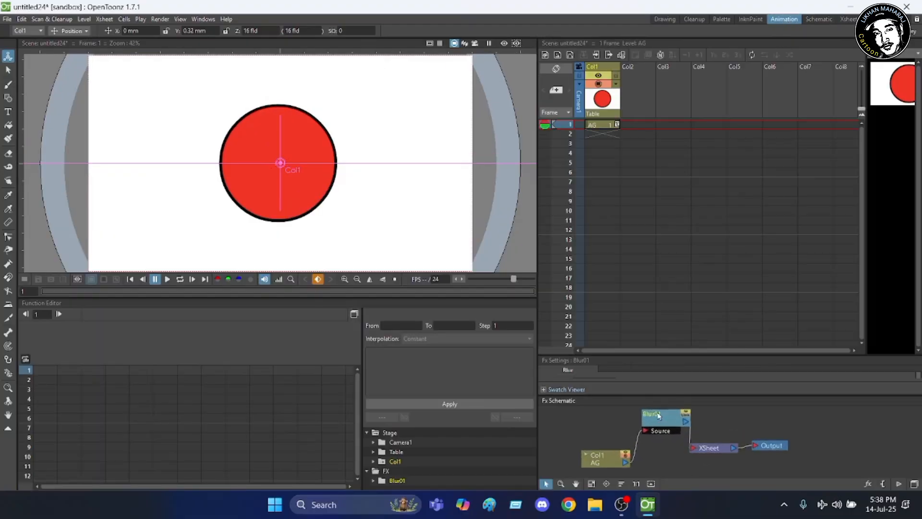
scroll(672, 428, "down", 2)
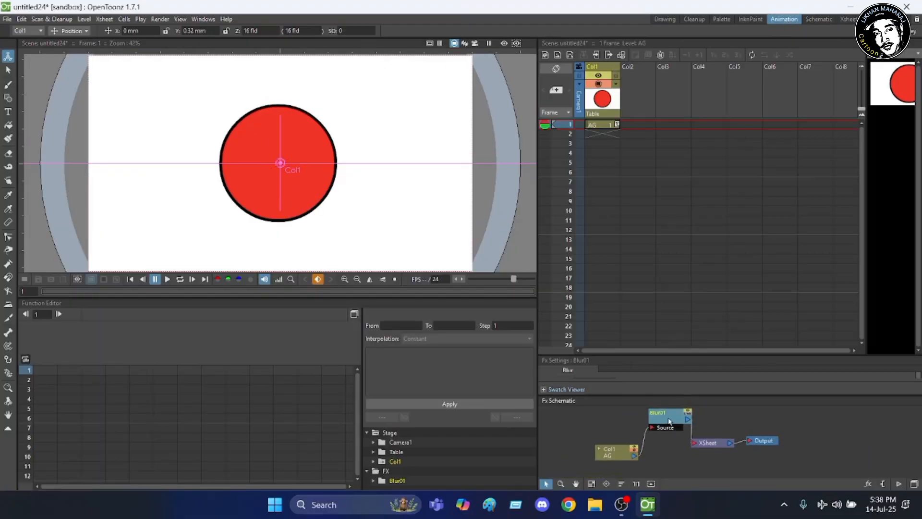
scroll(303, 97, "down", 2)
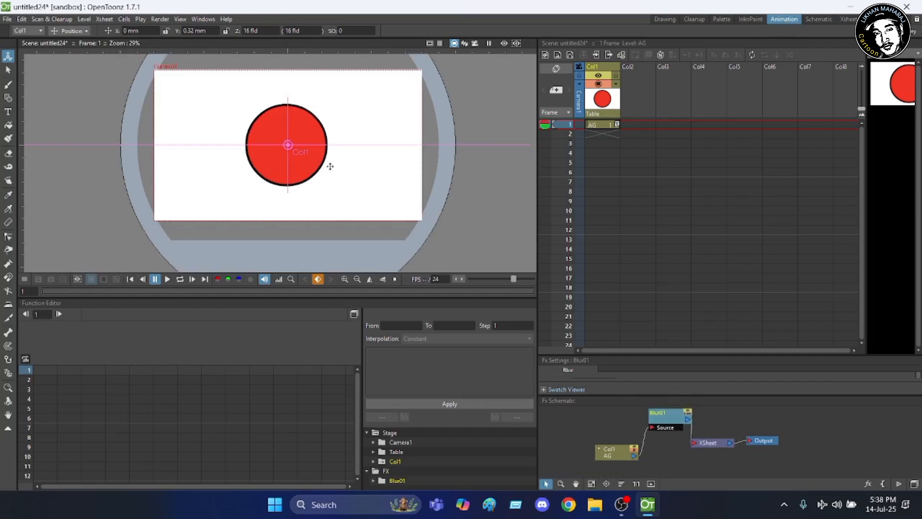
left_click(665, 19)
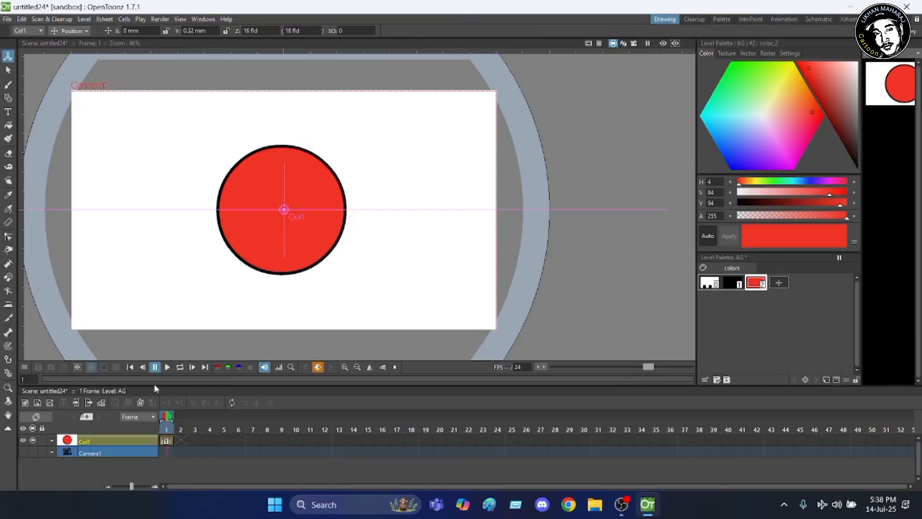
Create a new Toonz vector level with the default settings, hide Col1's circle in the viewer, and make Col2 the active column.
left_click(85, 20)
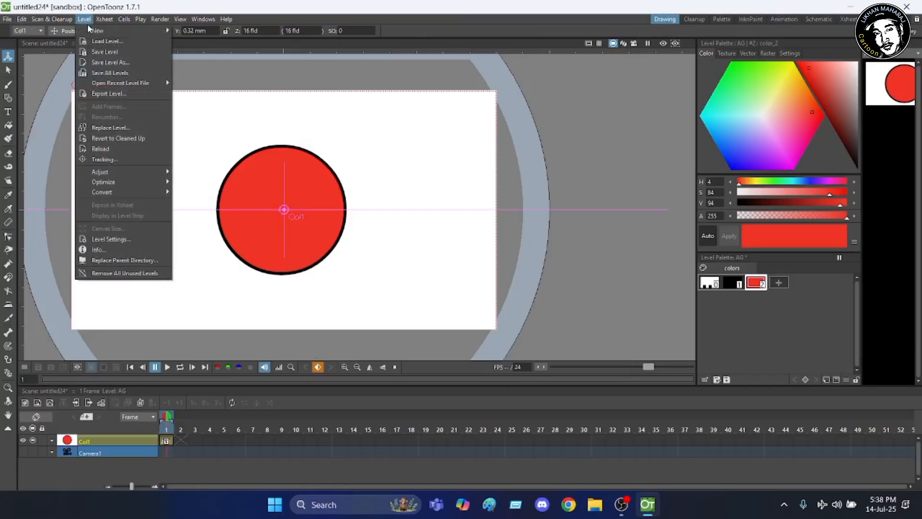
mouse_move(104, 32)
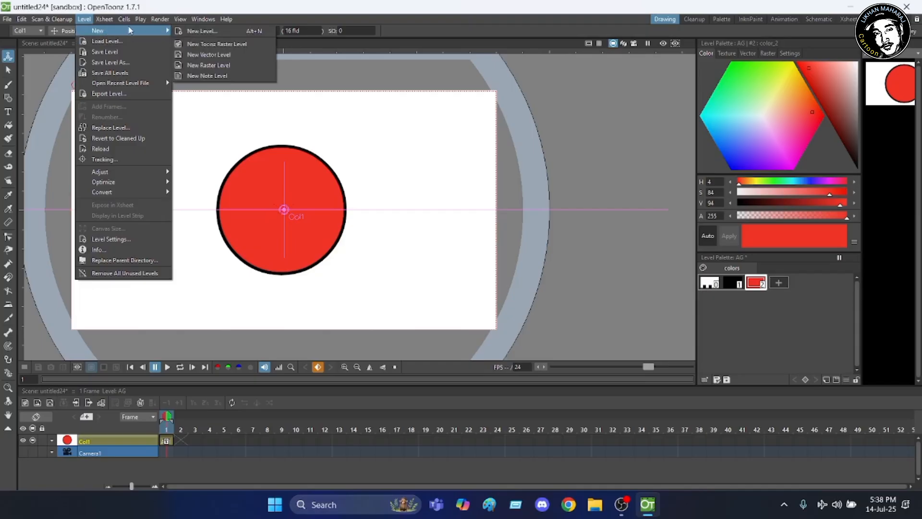
left_click(187, 56)
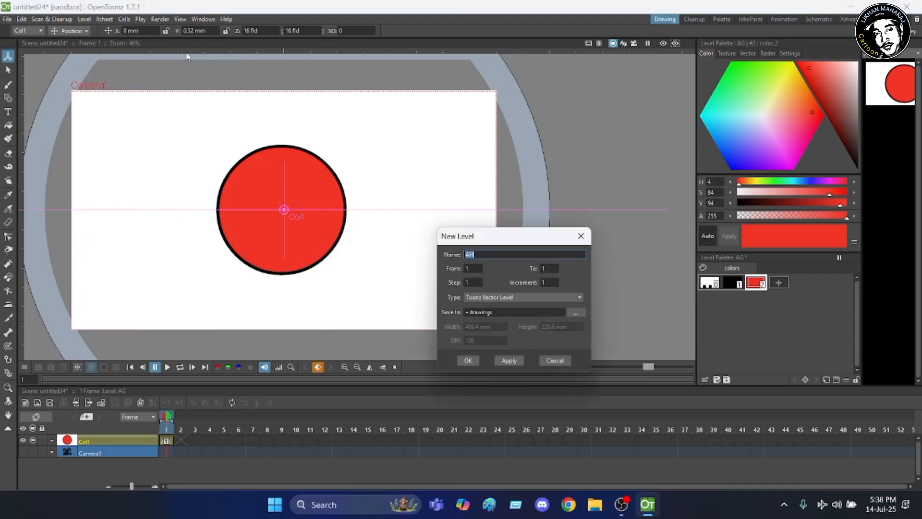
left_click(470, 361)
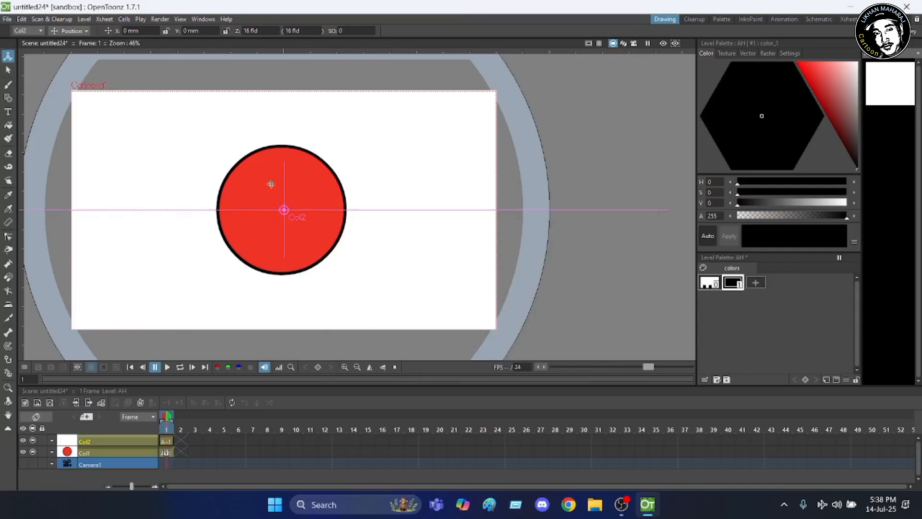
left_click(33, 452)
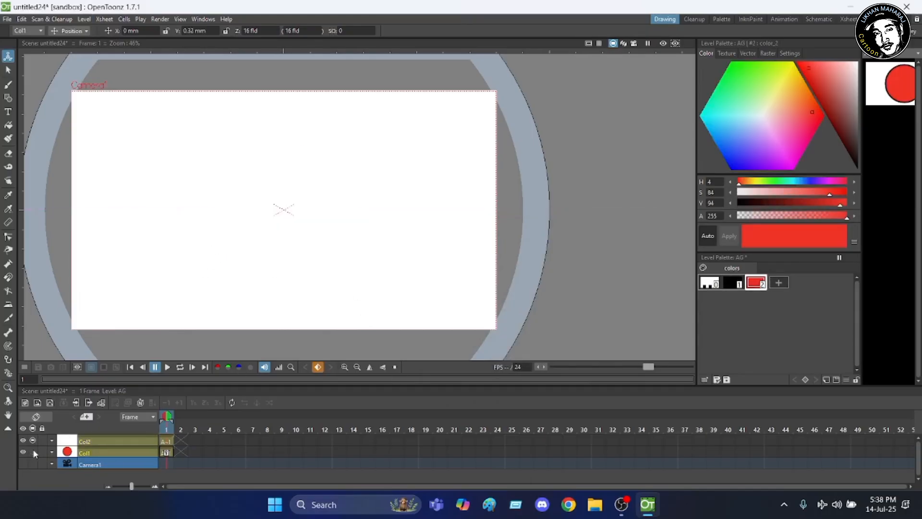
left_click(88, 443)
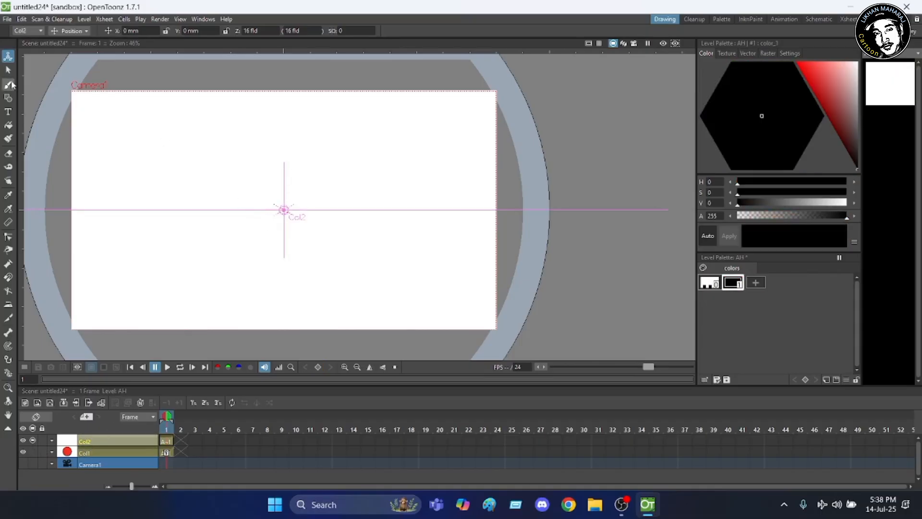
Draw a face outline framed by long, parted hair with the Brush tool in black, filling most of the camera frame.
left_click(9, 85)
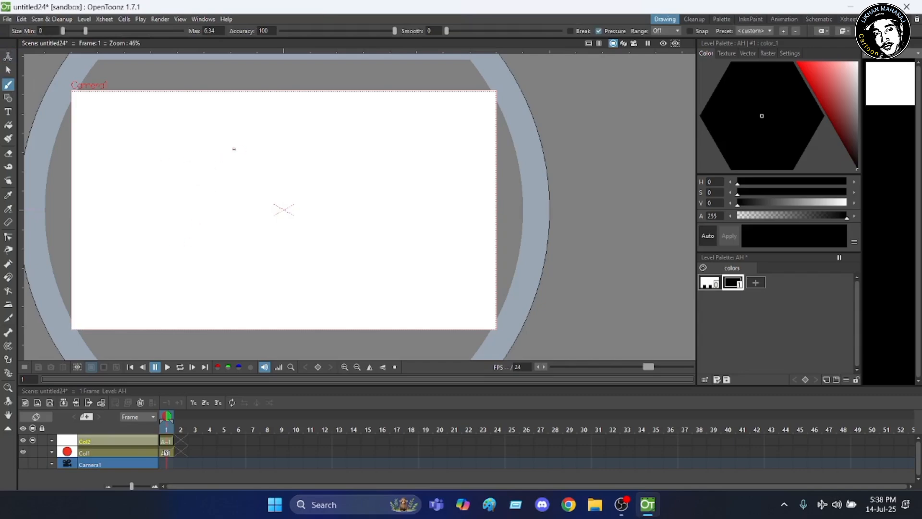
mouse_move(226, 155)
left_mouse_down()
mouse_move(191, 188)
mouse_move(200, 253)
mouse_move(223, 285)
mouse_move(262, 306)
mouse_move(304, 298)
mouse_move(343, 246)
mouse_move(358, 184)
mouse_move(336, 167)
mouse_move(245, 151)
mouse_move(237, 127)
mouse_move(236, 151)
left_mouse_up()
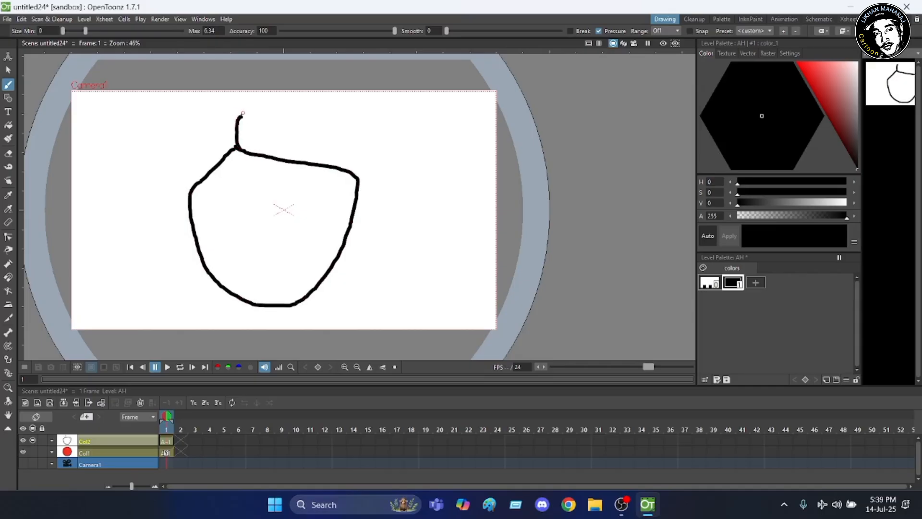
mouse_move(239, 118)
left_mouse_down()
mouse_move(282, 99)
mouse_move(340, 112)
mouse_move(382, 137)
mouse_move(413, 213)
mouse_move(422, 309)
left_mouse_up()
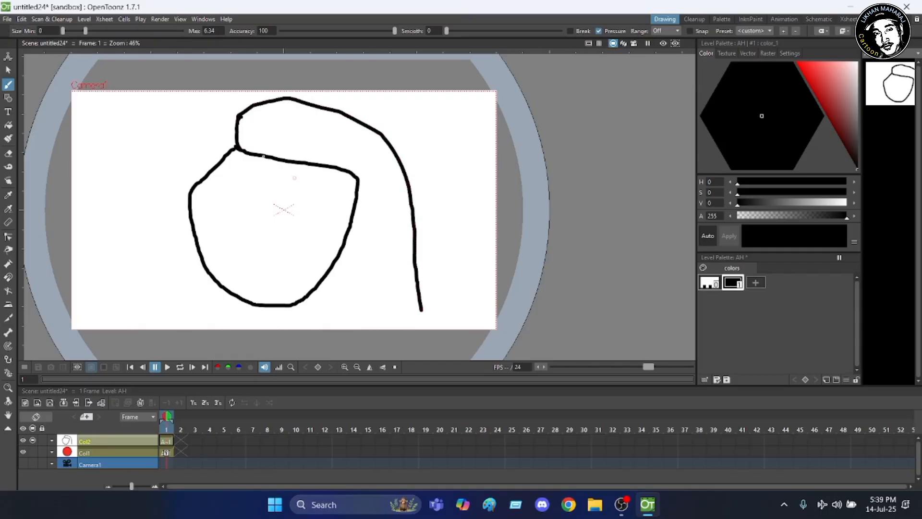
mouse_move(238, 115)
left_mouse_down()
mouse_move(192, 107)
mouse_move(164, 134)
mouse_move(133, 322)
mouse_move(219, 284)
left_mouse_up()
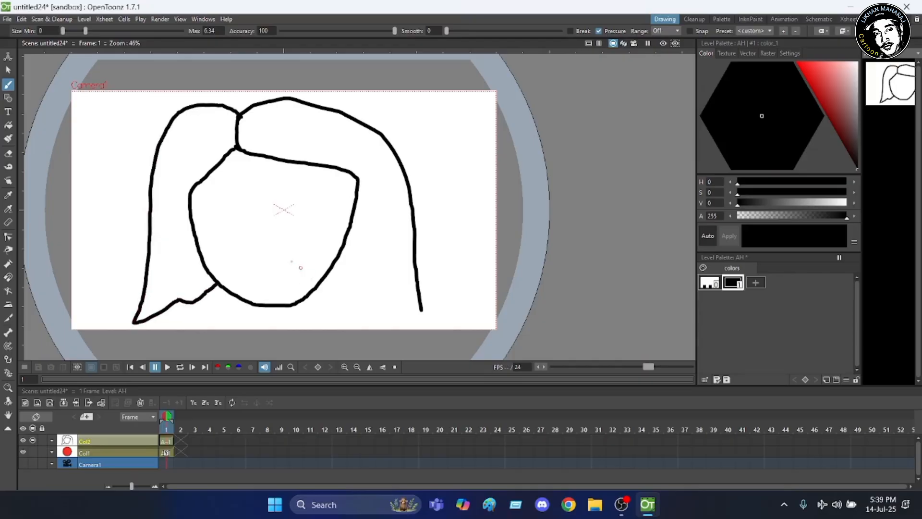
mouse_move(327, 279)
left_mouse_down()
mouse_move(355, 302)
mouse_move(423, 313)
left_mouse_up()
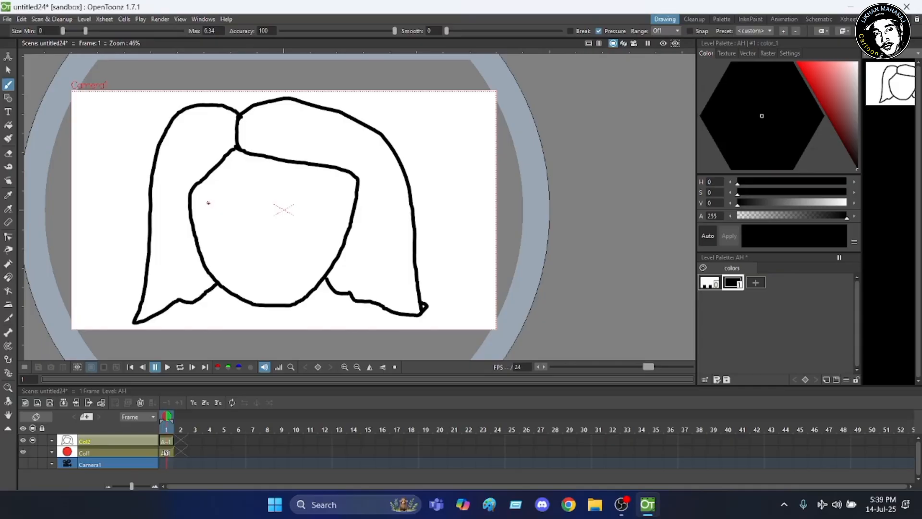
Draw two almond-shaped eyes with eyebrows and dark pupils in the upper half of the face.
mouse_move(214, 199)
left_mouse_down()
mouse_move(252, 194)
mouse_move(260, 203)
mouse_move(212, 211)
mouse_move(209, 201)
left_mouse_up()
mouse_move(283, 197)
left_mouse_down()
mouse_move(325, 197)
mouse_move(333, 207)
mouse_move(287, 215)
mouse_move(284, 199)
left_mouse_up()
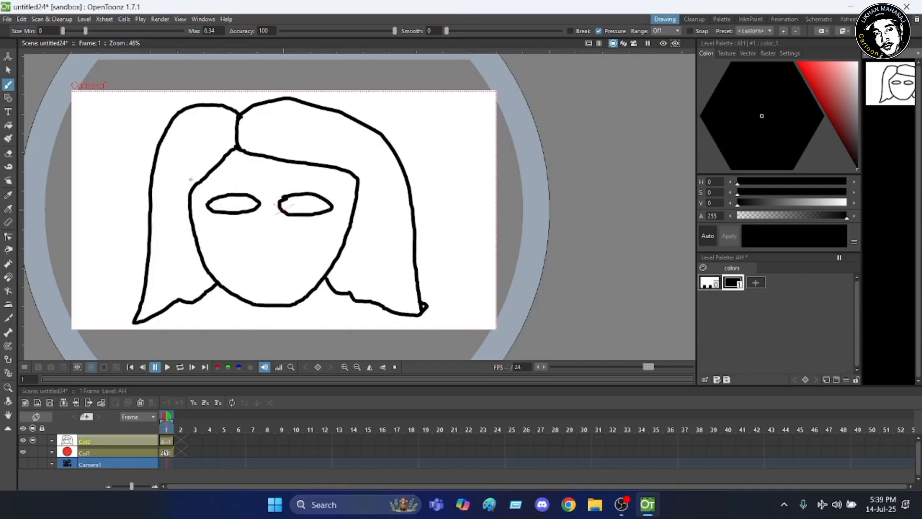
left_click_drag(208, 190, 330, 184)
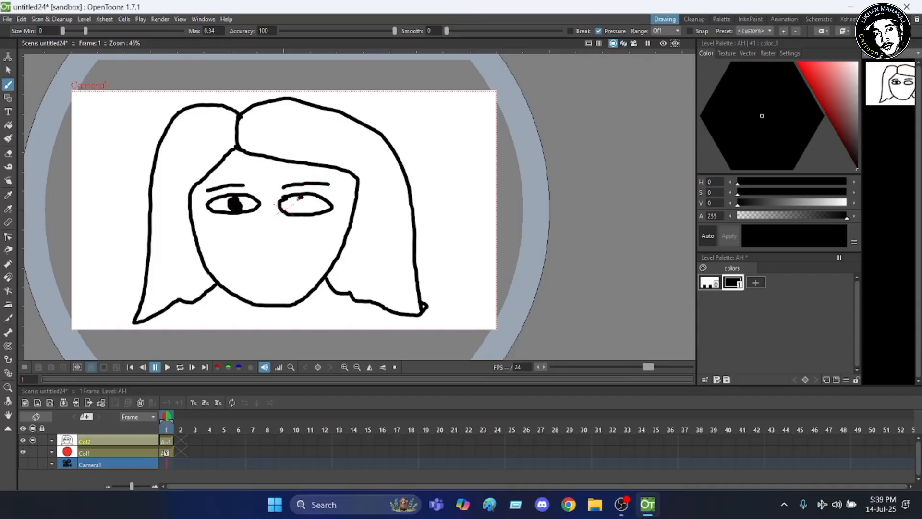
left_click_drag(300, 210, 306, 202)
Draw a nose and a smiling mouth on the face, undoing and redrawing the first nose strokes.
mouse_move(301, 203)
left_mouse_down()
mouse_move(265, 227)
mouse_move(266, 244)
mouse_move(276, 247)
mouse_move(258, 258)
left_mouse_up()
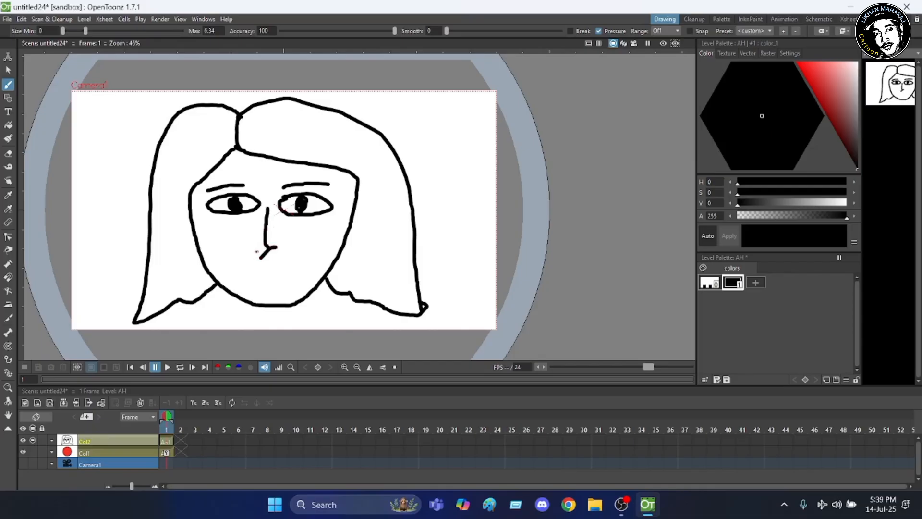
left_click(22, 19)
left_click(33, 31)
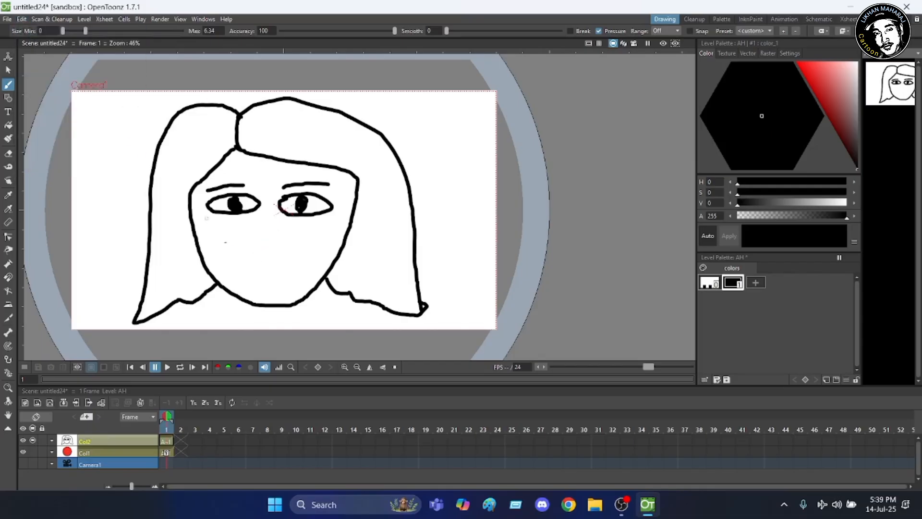
mouse_move(267, 209)
left_mouse_down()
mouse_move(257, 246)
mouse_move(269, 252)
mouse_move(267, 272)
mouse_move(290, 268)
mouse_move(270, 283)
mouse_move(241, 265)
mouse_move(251, 270)
left_mouse_up()
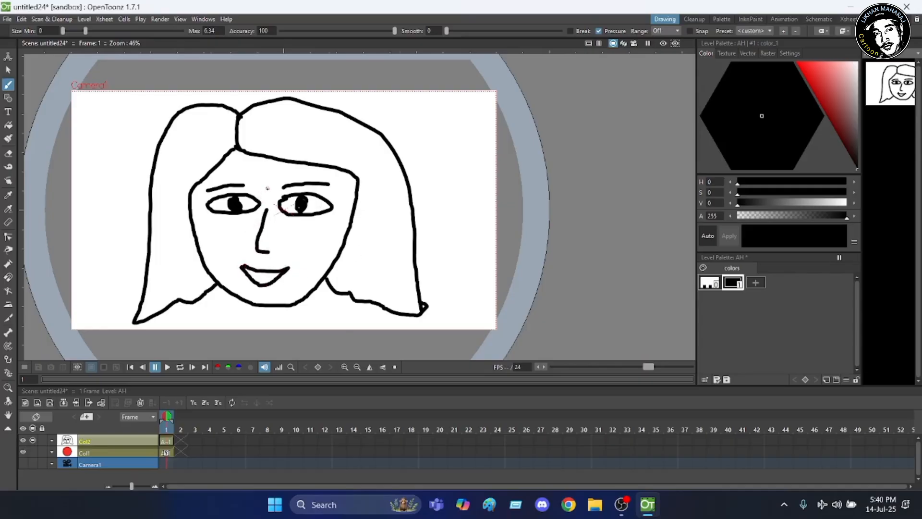
Fill both sections of the hair with black palette style 1.
scroll(267, 189, "down", 3)
scroll(271, 188, "up", 4)
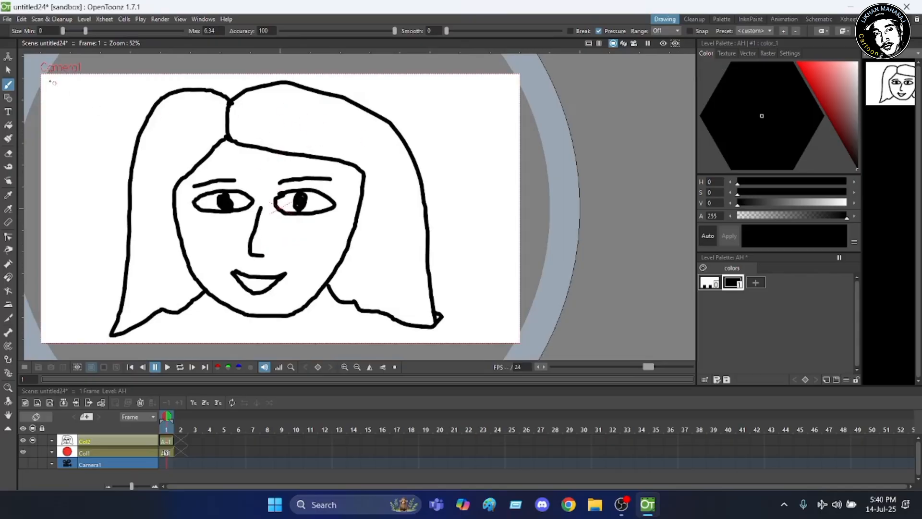
left_click(11, 126)
left_click(187, 141)
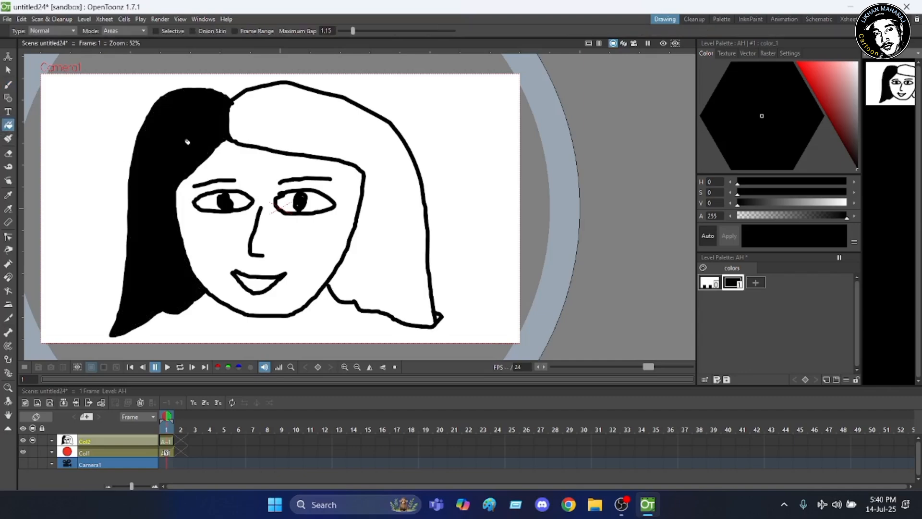
left_click(336, 130)
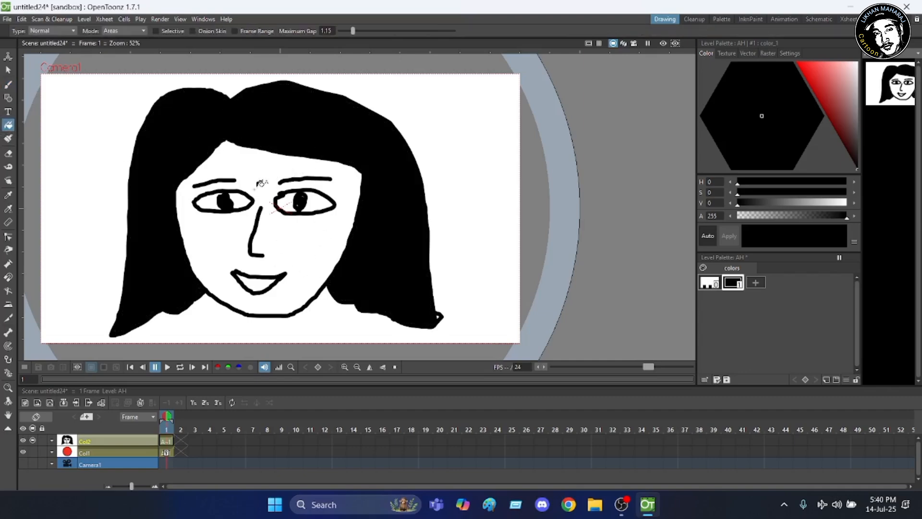
Add a golden-yellow palette style (H 49, S 93, V 88) and fill the face with it.
left_click(756, 283)
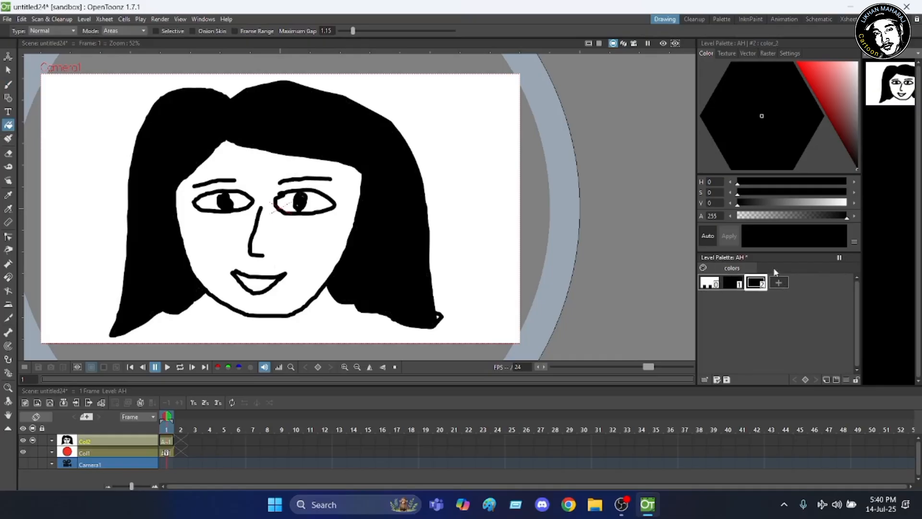
left_click(813, 78)
left_click(791, 85)
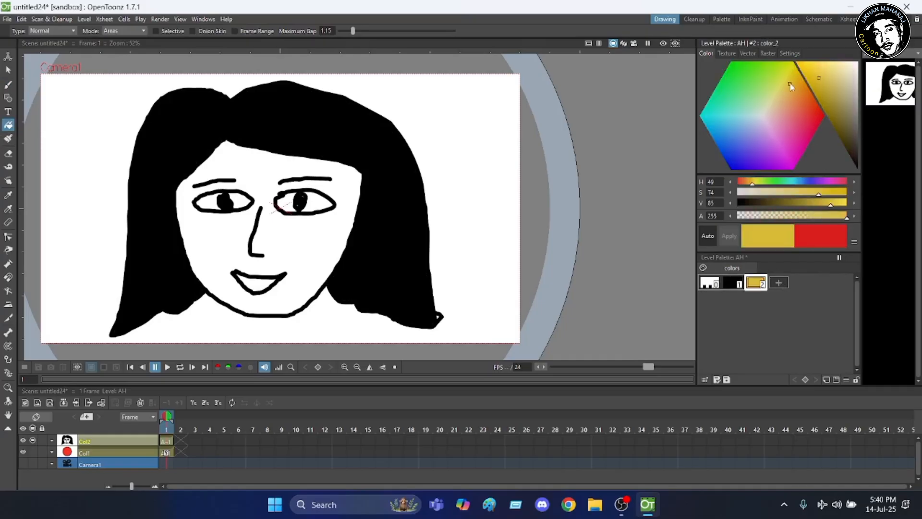
left_click_drag(816, 80, 807, 75)
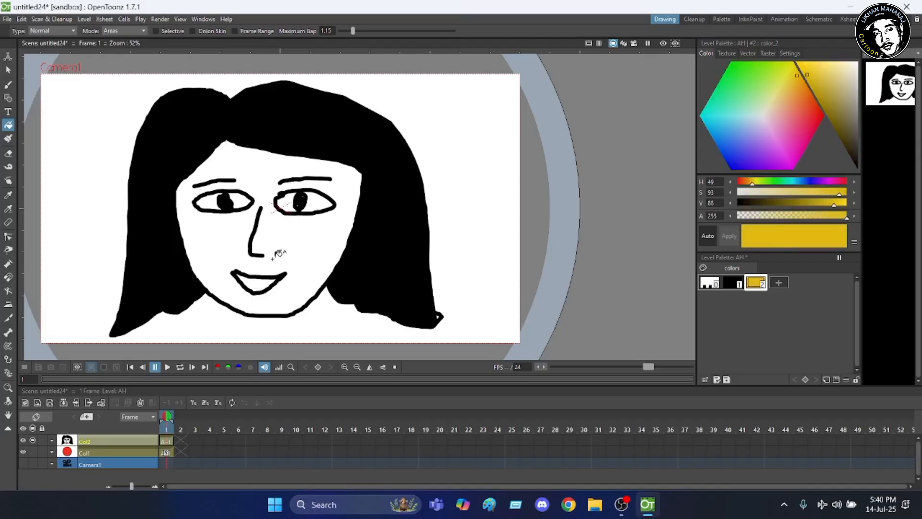
left_click(294, 251)
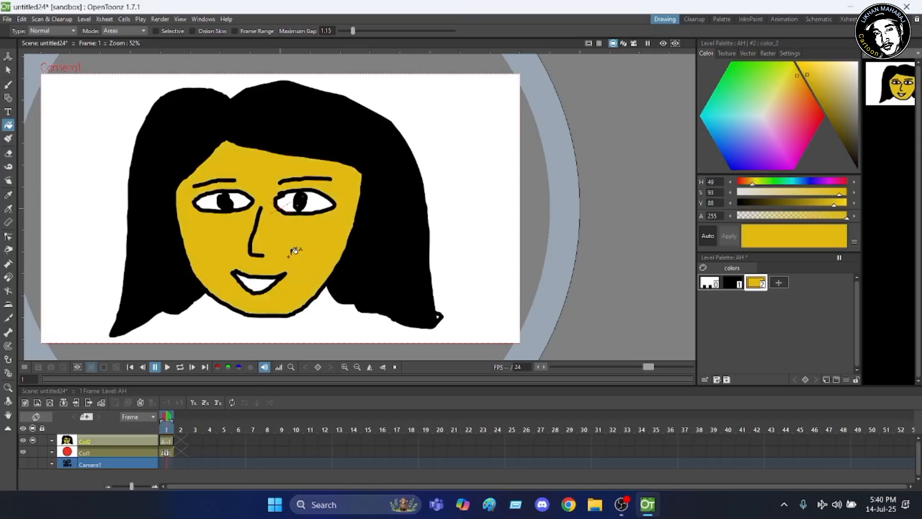
Add a pink palette style (H 330, S 81, V 88) and fill the mouth with it.
scroll(284, 288, "up", 2)
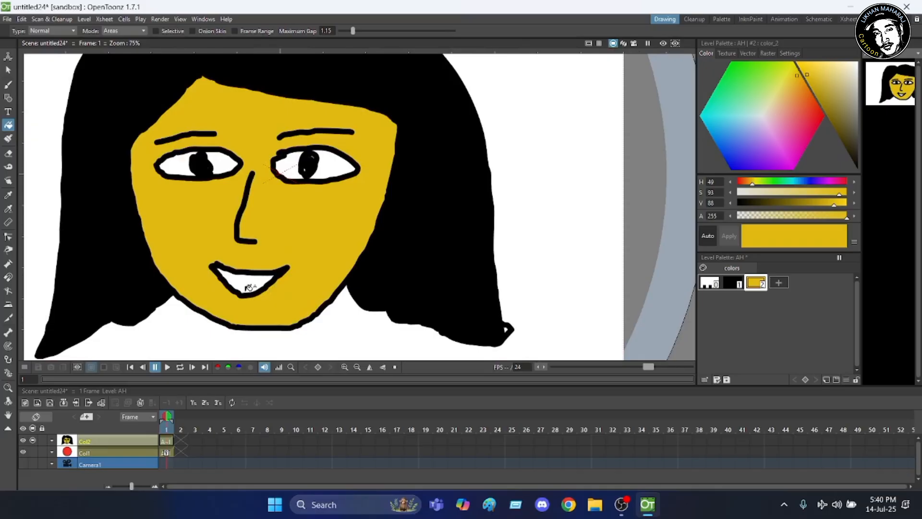
scroll(348, 269, "down", 1)
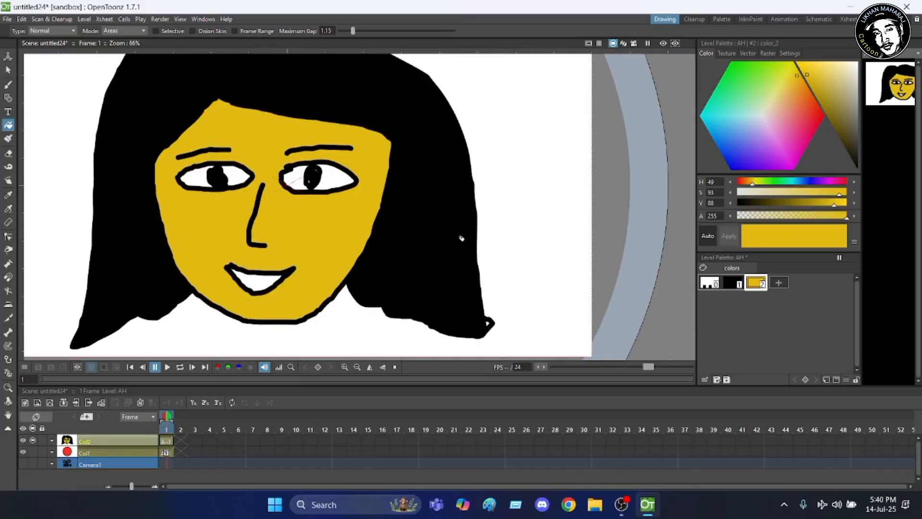
left_click(779, 284)
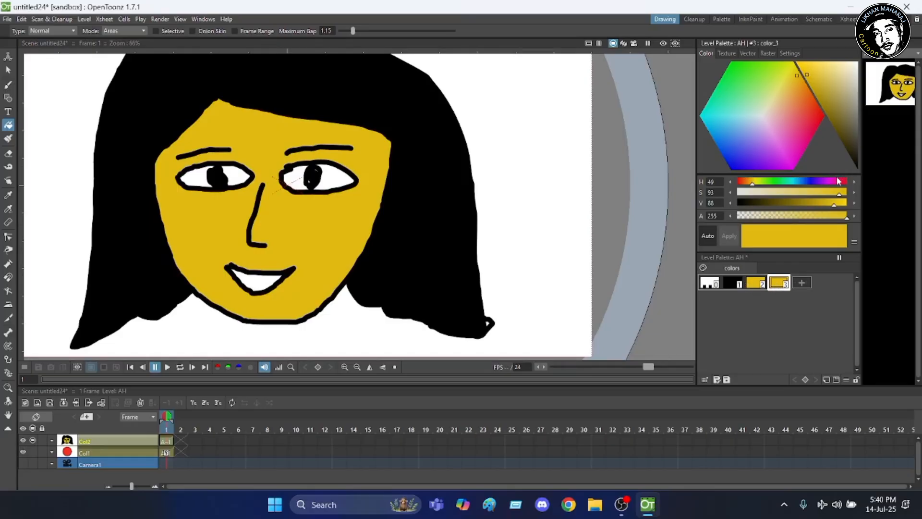
left_click(800, 137)
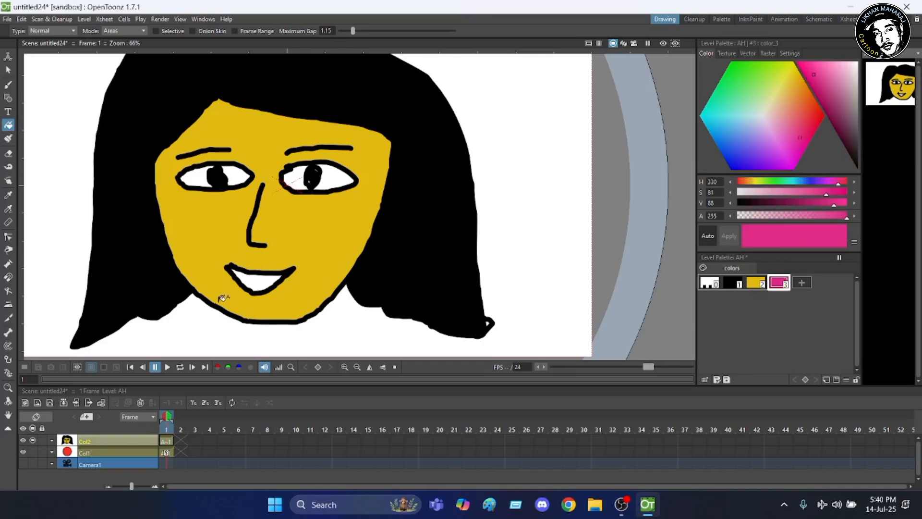
left_click(257, 284)
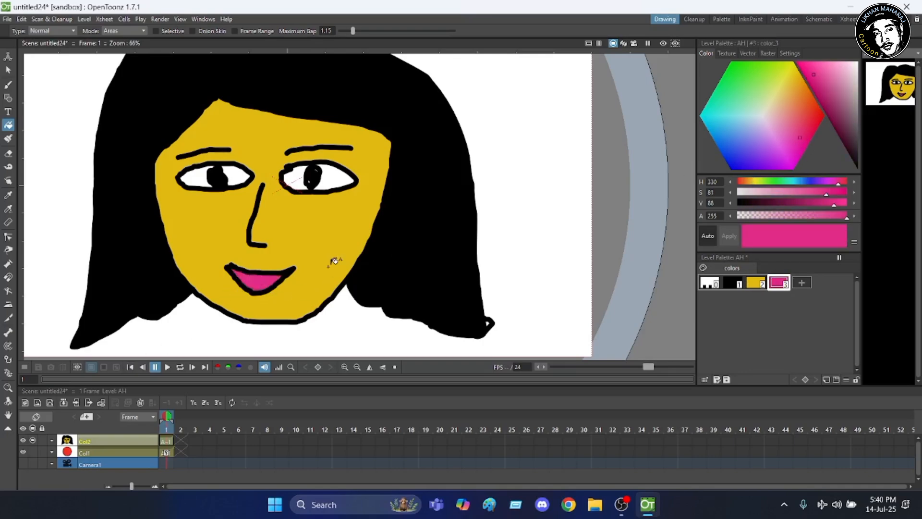
scroll(335, 246, "down", 2)
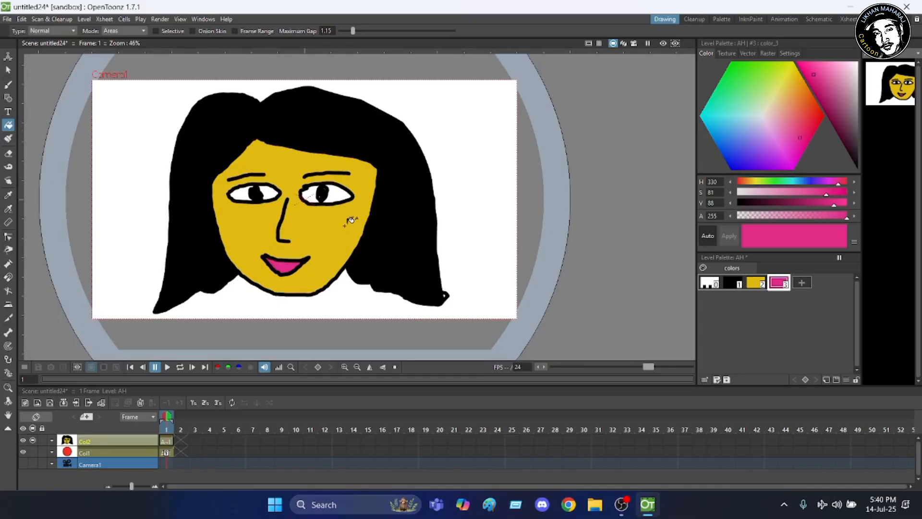
scroll(197, 329, "up", 3)
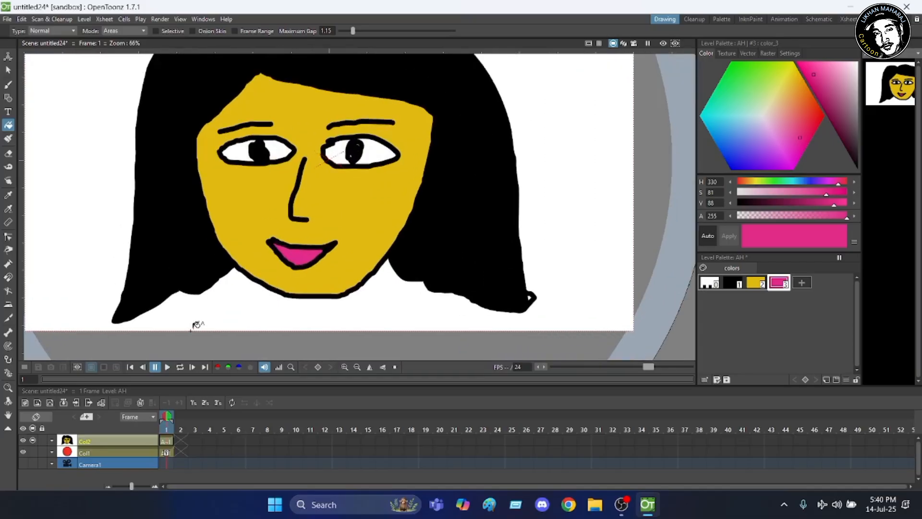
scroll(374, 192, "up", 3)
scroll(374, 191, "down", 3)
scroll(361, 196, "up", 2)
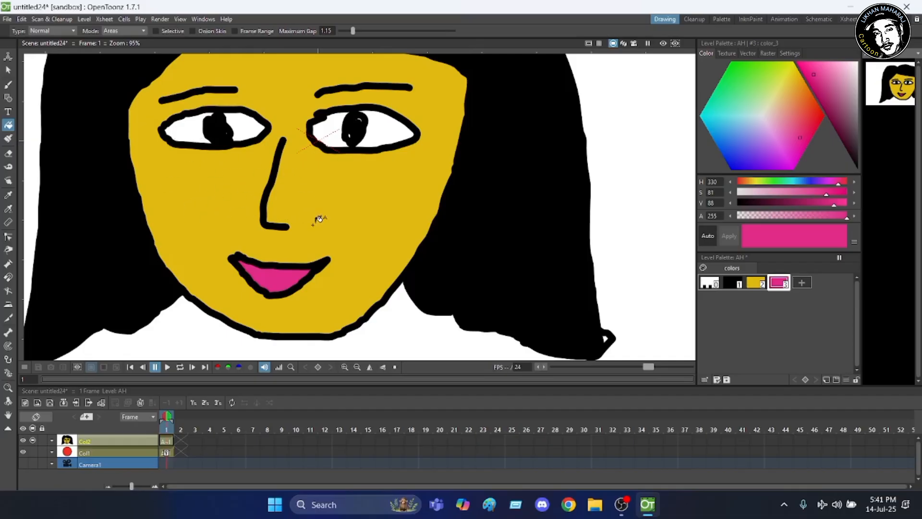
scroll(318, 214, "down", 3)
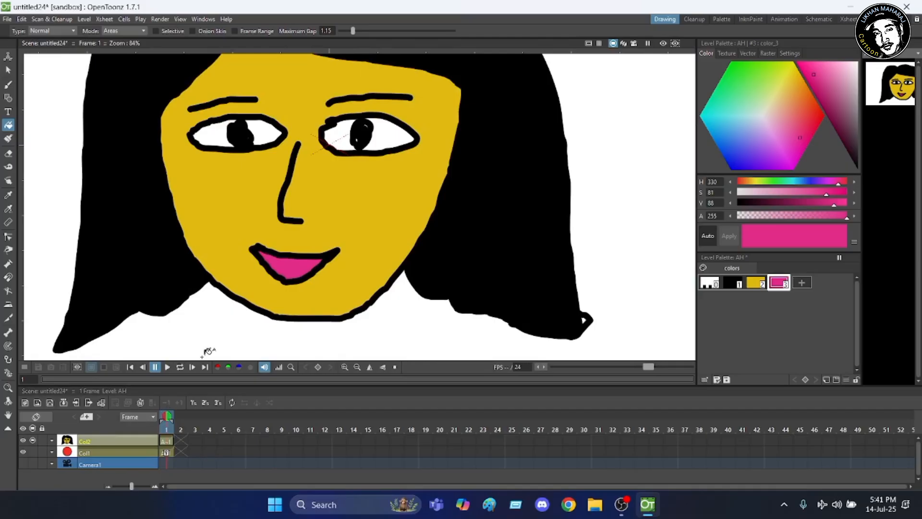
Show Col1's red circle behind the face again and switch to the Animation workspace.
left_click(32, 451)
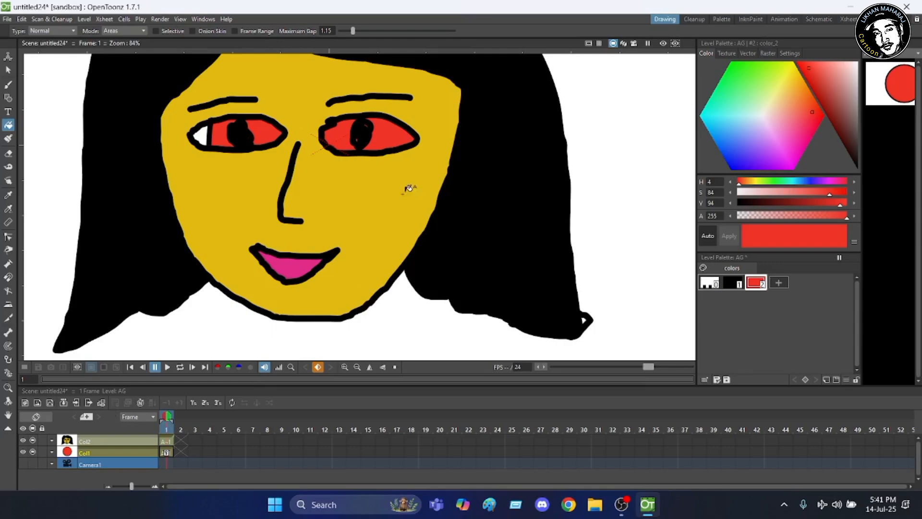
scroll(398, 170, "down", 1)
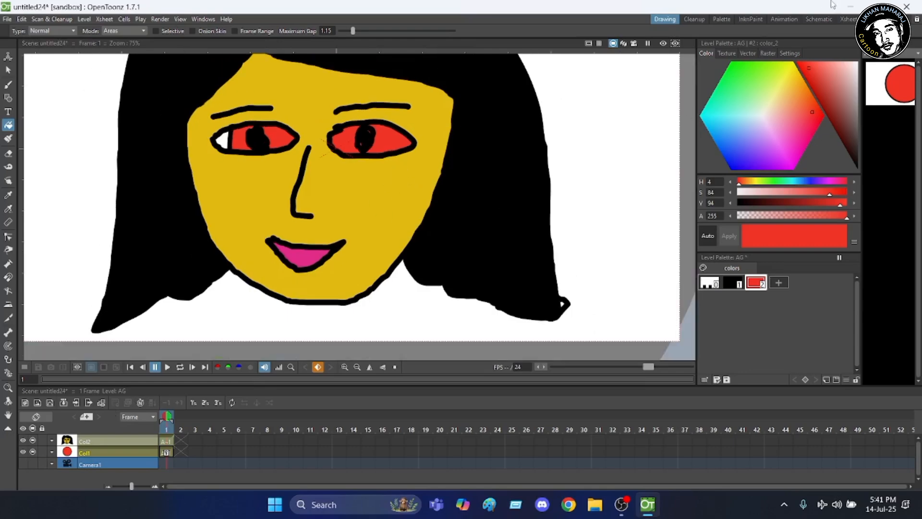
left_click(783, 19)
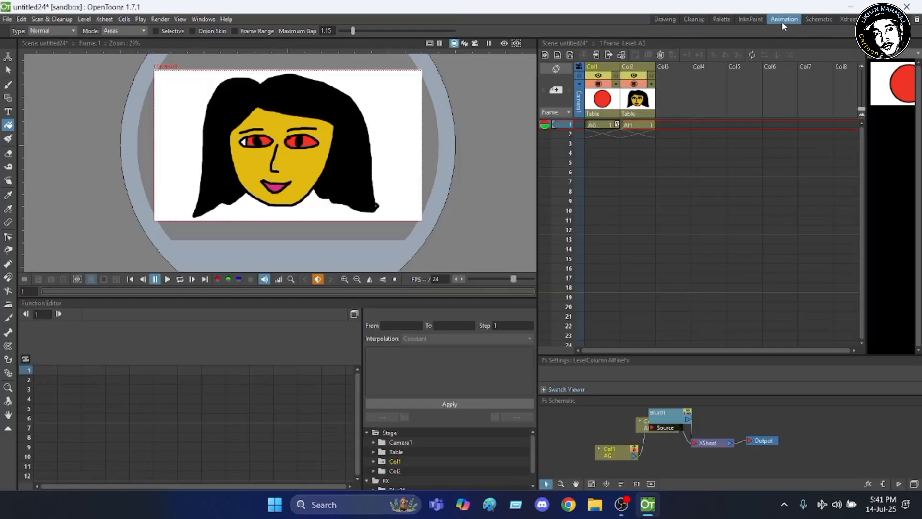
Move the face column before the red circle's column so the circle lies over the face, and switch to the Drawing workspace.
left_click(643, 67)
left_click_drag(644, 67, 616, 72)
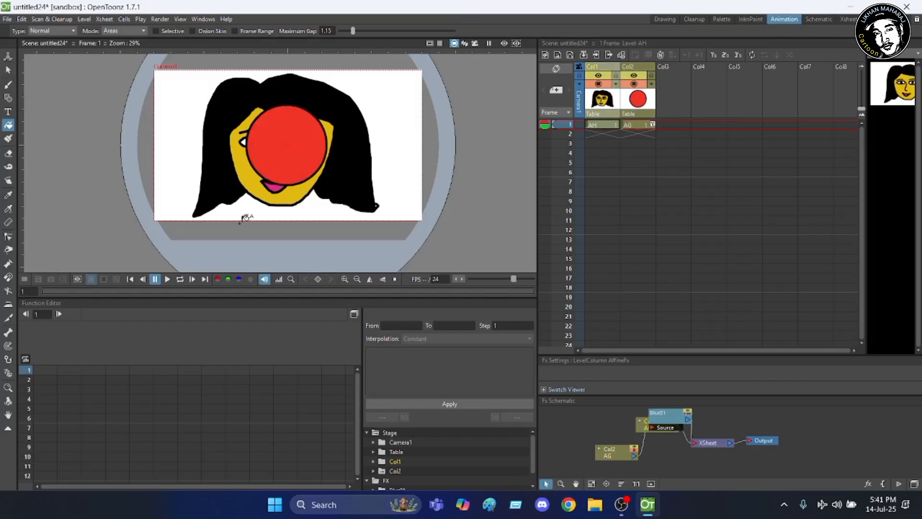
left_click(665, 19)
scroll(370, 187, "down", 3)
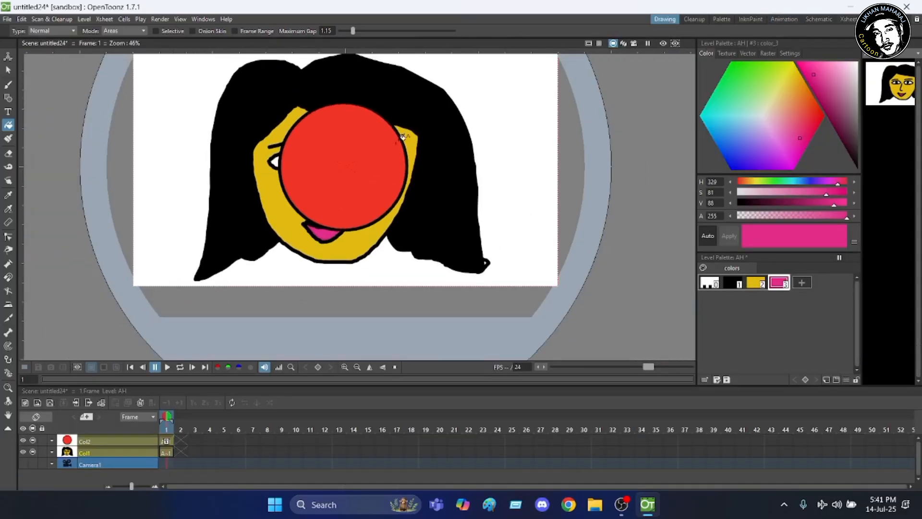
Scale Col2's red circle down globally to about 30.5% with the Animate tool.
left_click(84, 441)
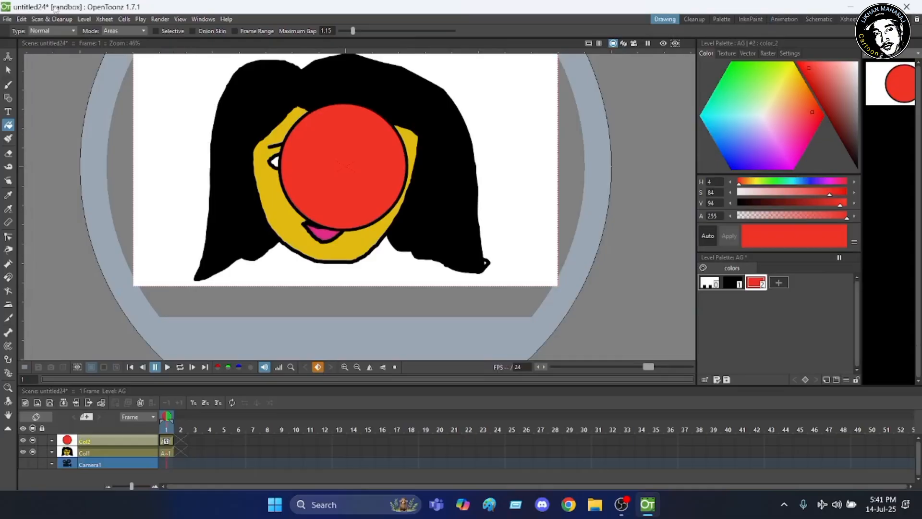
left_click(9, 57)
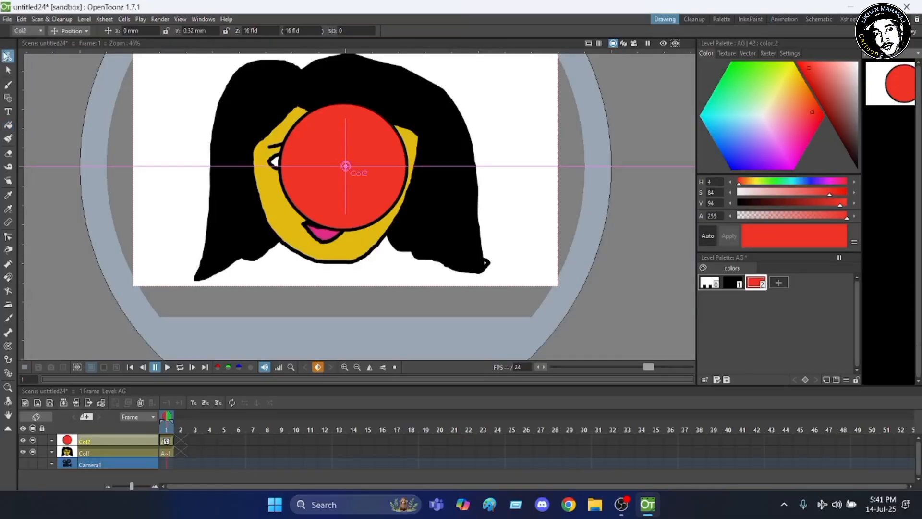
left_click(84, 32)
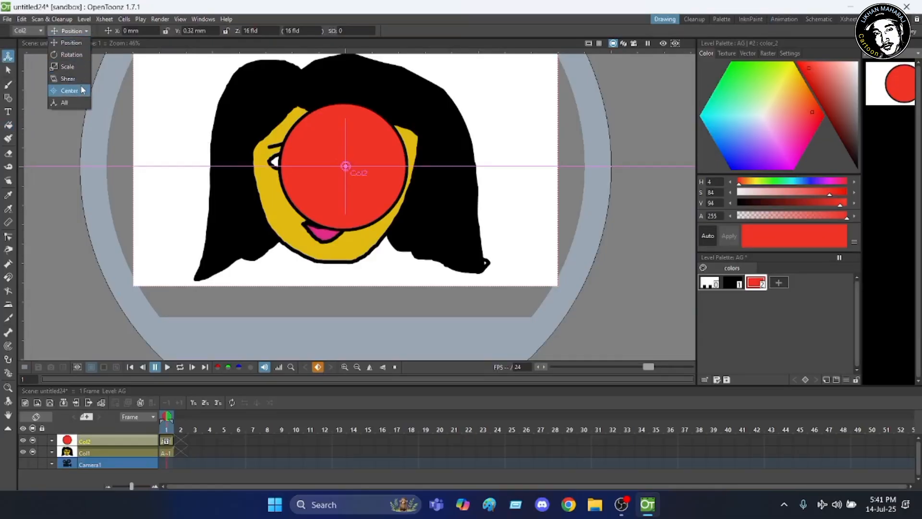
left_click(79, 67)
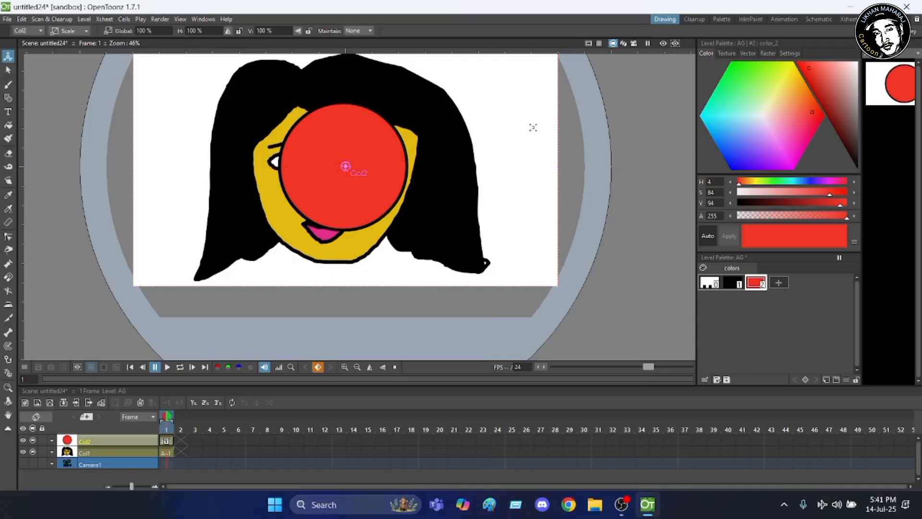
left_click_drag(533, 128, 397, 193)
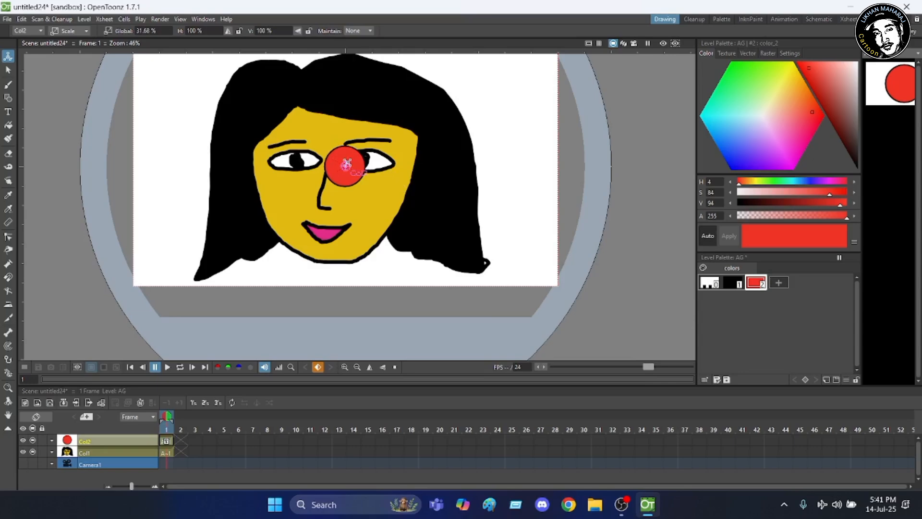
left_click_drag(346, 164, 348, 164)
mouse_move(349, 162)
left_mouse_down()
mouse_move(351, 152)
mouse_move(347, 165)
left_mouse_up()
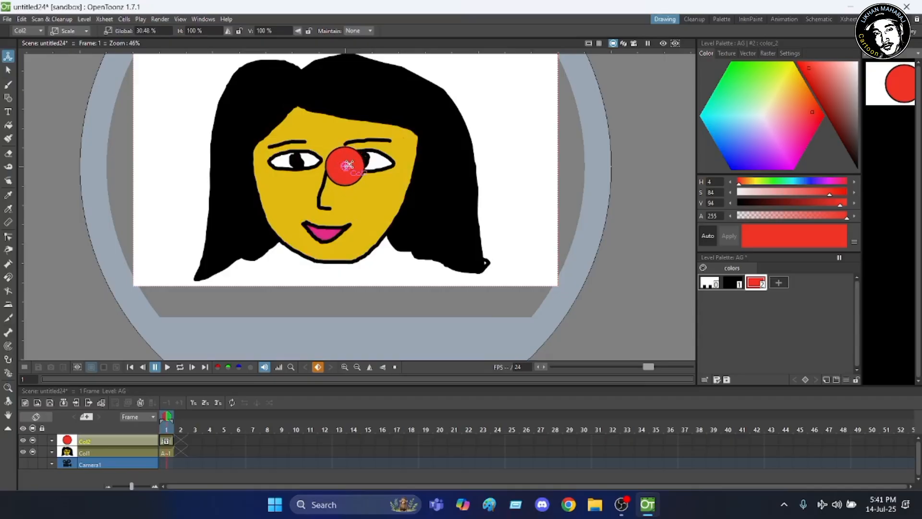
Move the scaled red circle onto the cheek beneath the closed end of the nose's side, at about X 22 mm, Y -33 mm.
left_click(83, 30)
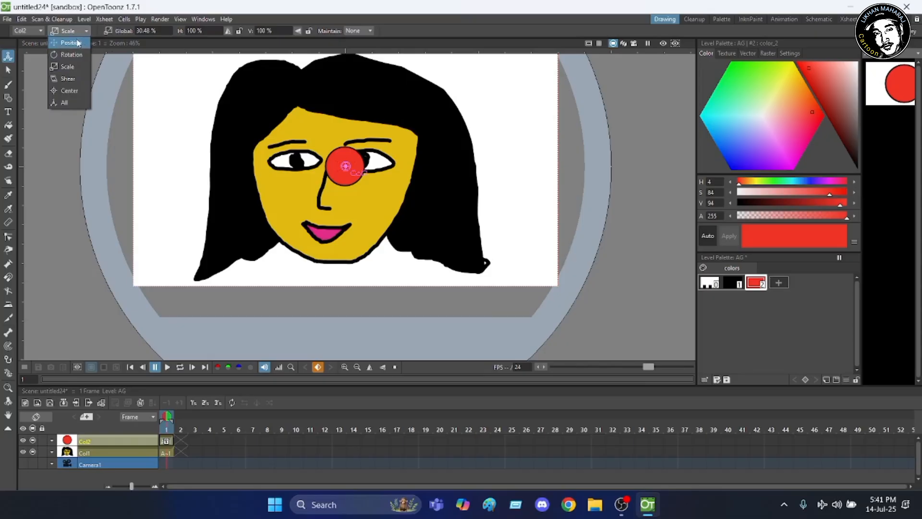
left_click(78, 43)
left_click_drag(398, 137, 420, 163)
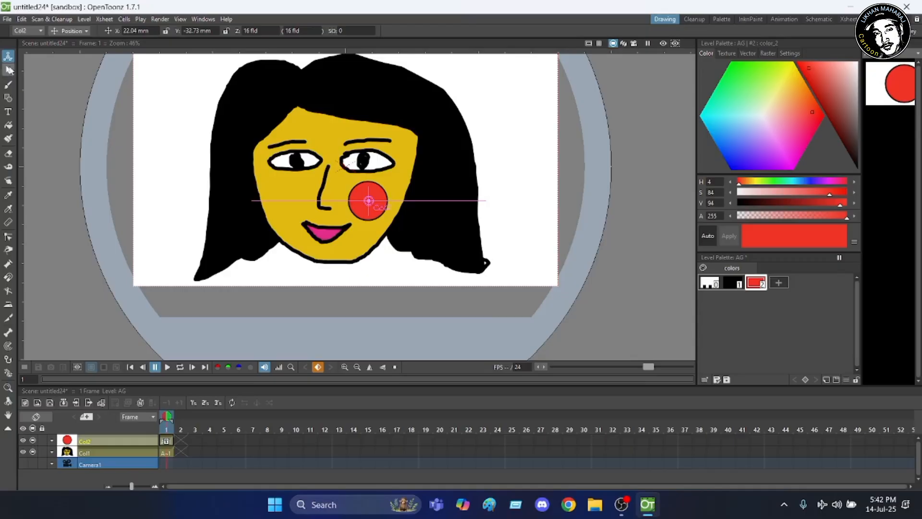
Select the red cheek circle and paste a copy of it on the same level.
left_click(9, 71)
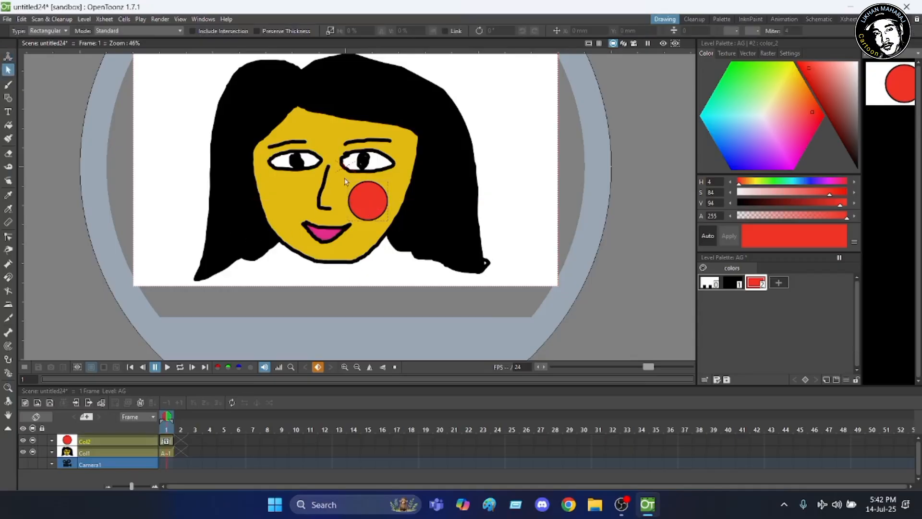
left_click_drag(345, 174, 403, 224)
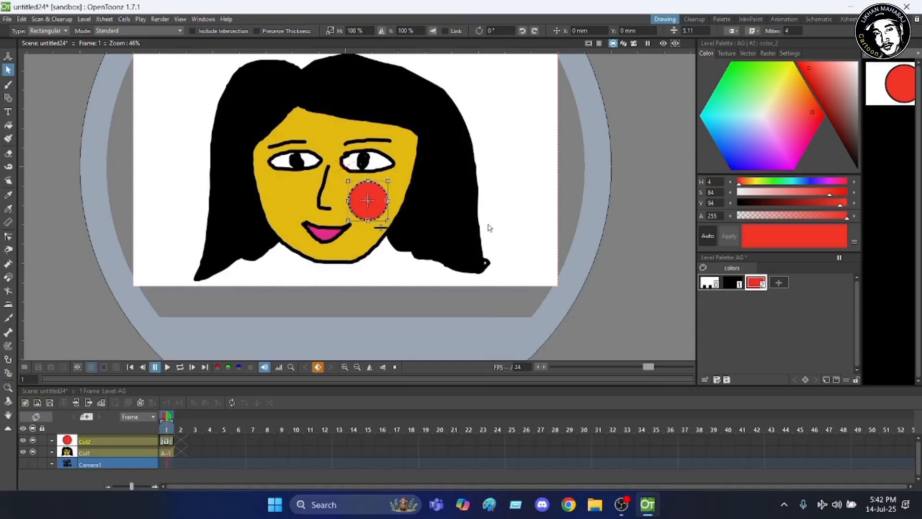
key("Right")
key("Down")
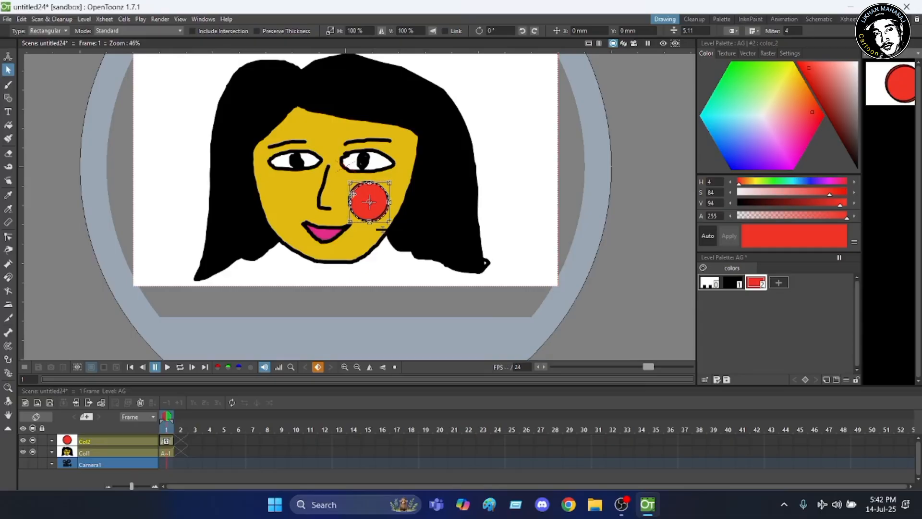
left_click_drag(349, 196, 328, 196)
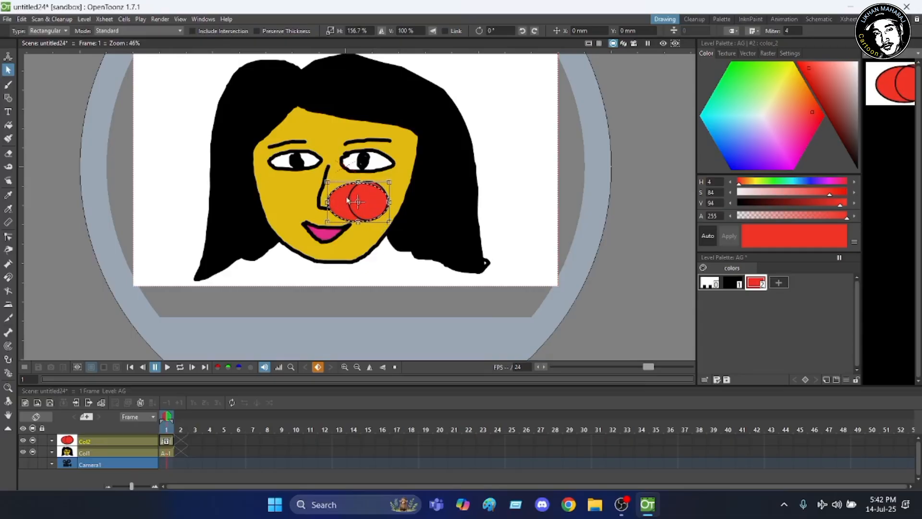
left_click(22, 19)
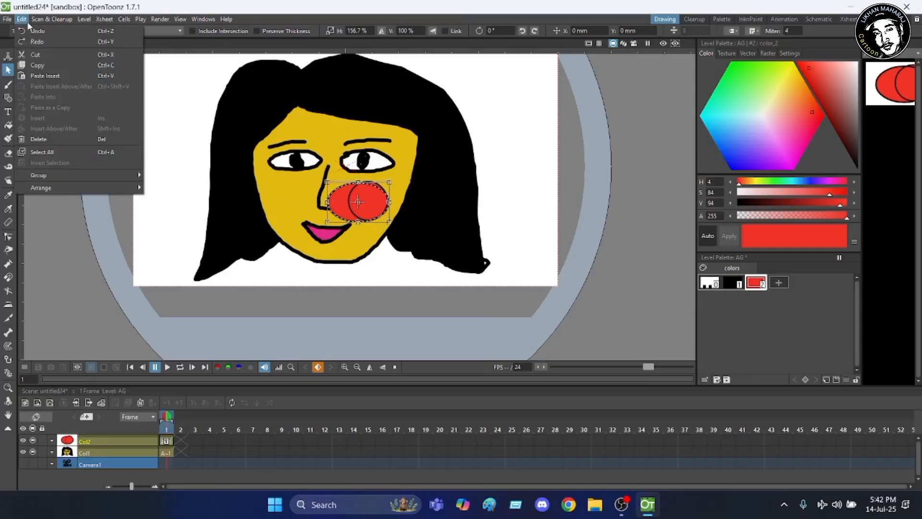
left_click(36, 31)
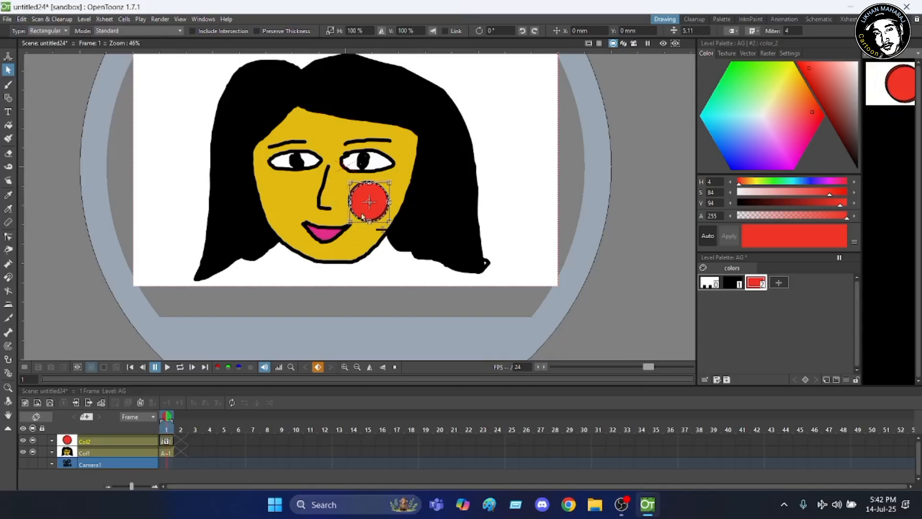
Move the copied red circle about 260 mm sideways in level coordinates onto the opposite cheek.
left_click_drag(356, 189, 272, 187)
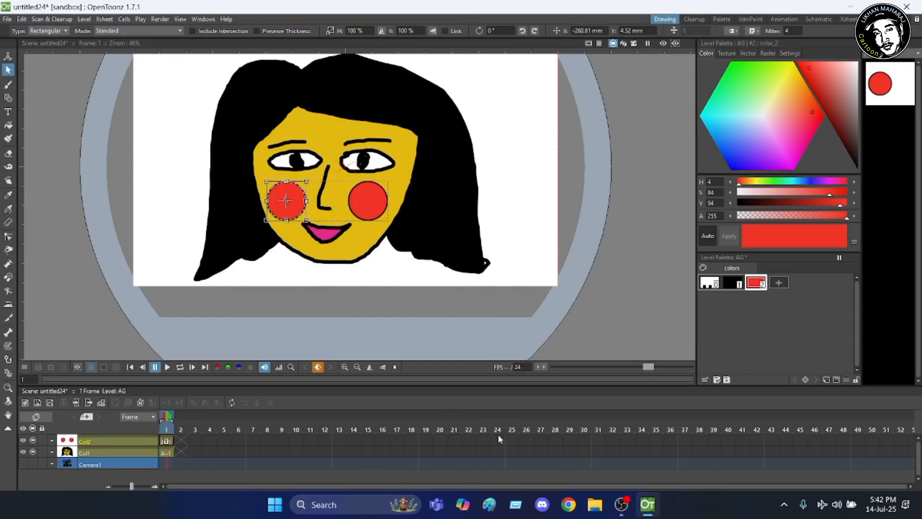
Open the Schematic, show the Stage Schematic, and parent Col2 to Col1 by linking Col1's output to Col2's input.
left_click(204, 20)
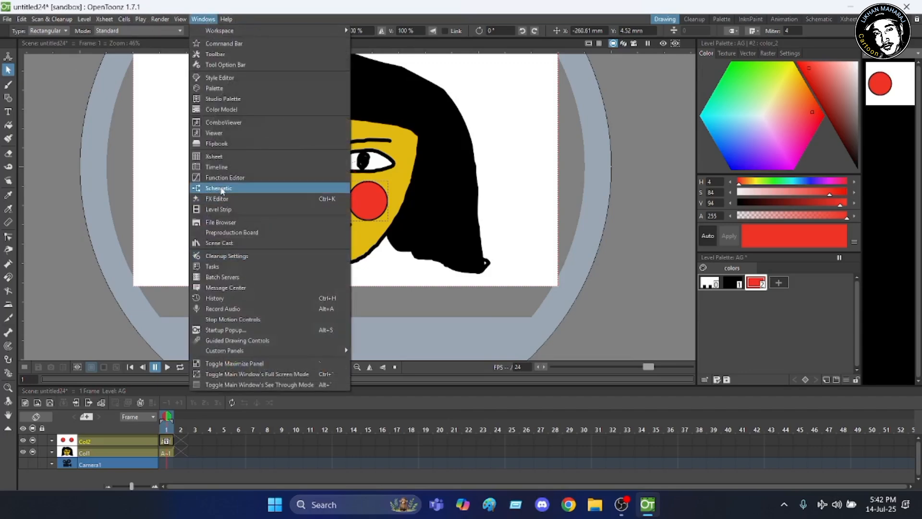
left_click(214, 188)
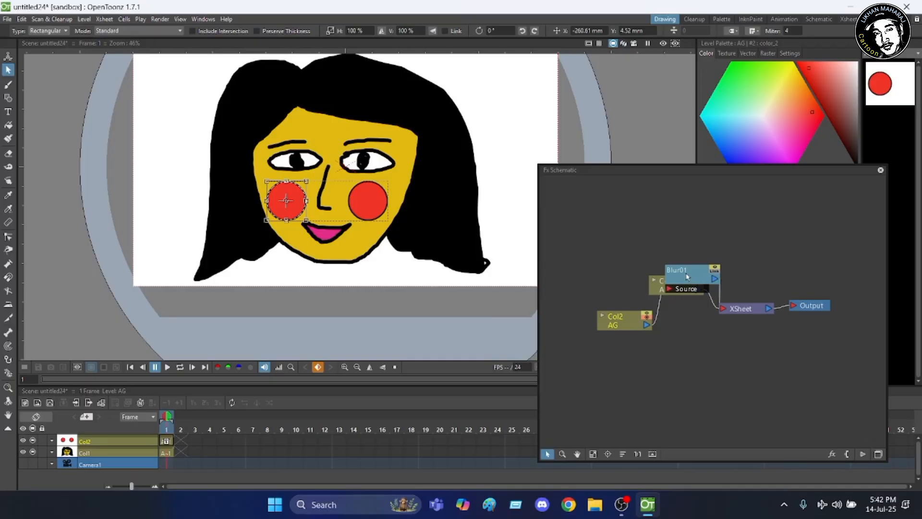
left_click(878, 454)
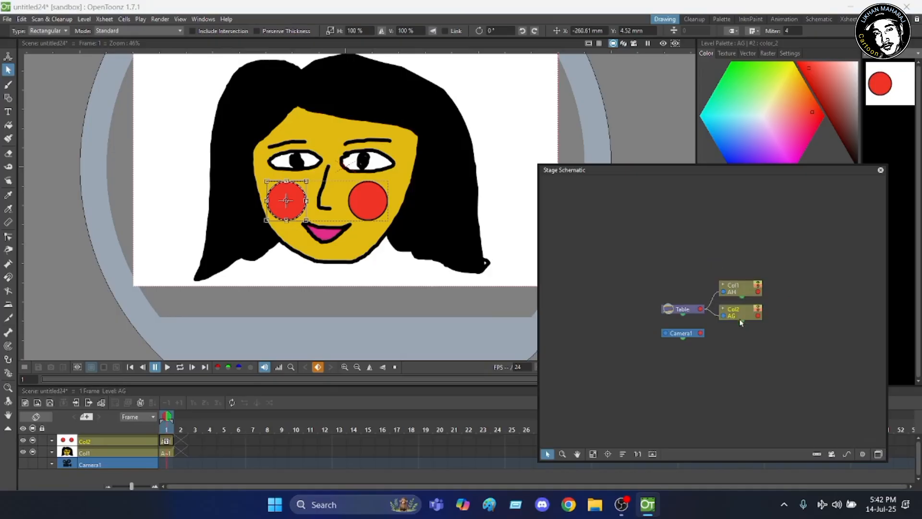
scroll(742, 310, "up", 3)
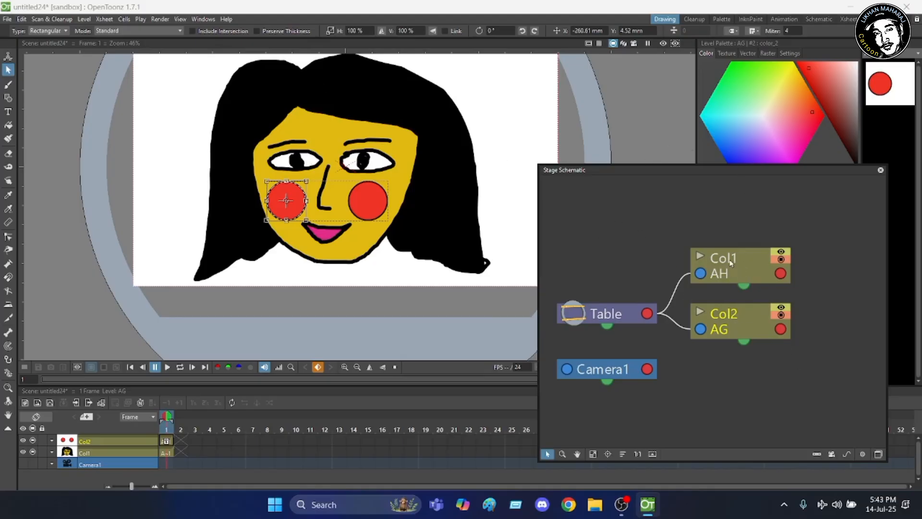
left_click(747, 265)
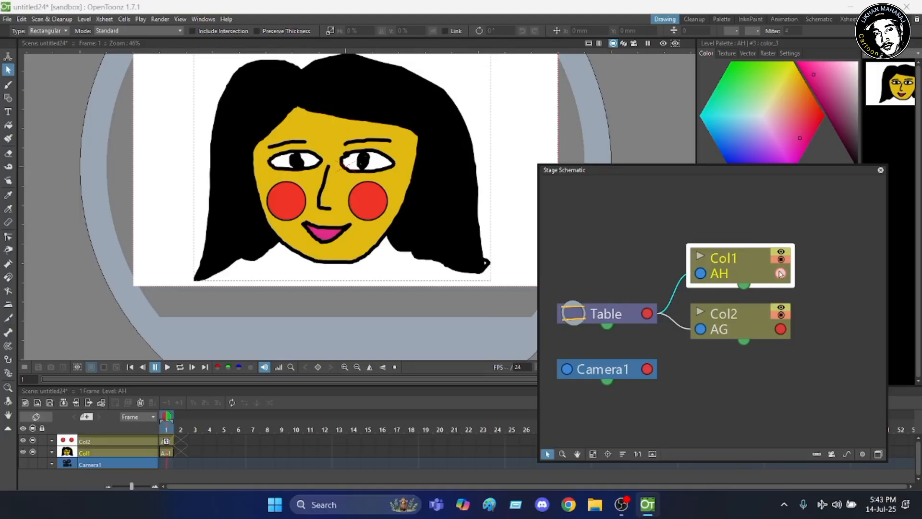
left_click_drag(780, 273, 701, 329)
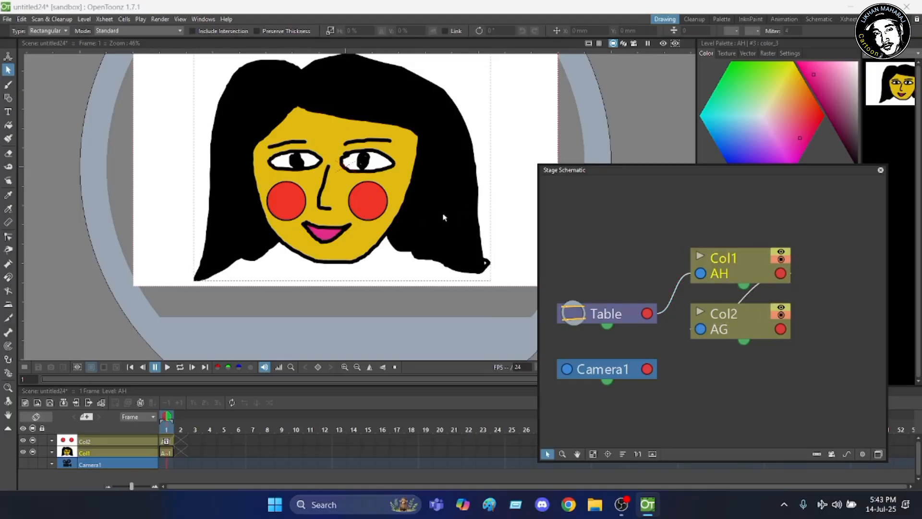
Show the FX Schematic and move the Blur01 node below Col1 so the two nodes no longer overlap.
left_click(878, 454)
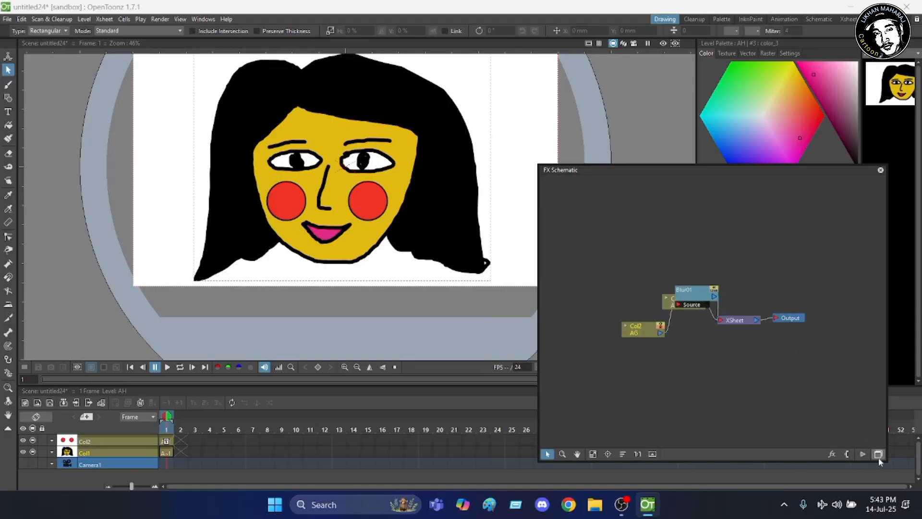
scroll(701, 256, "up", 2)
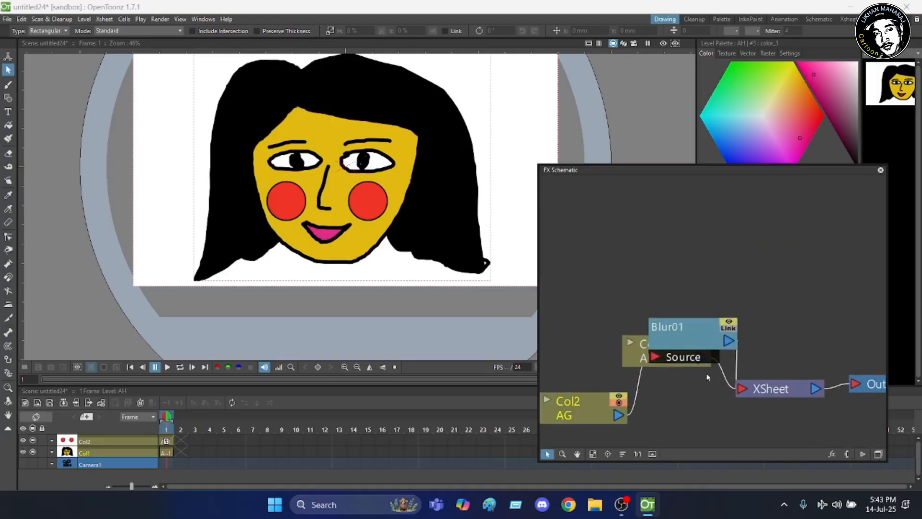
scroll(704, 360, "down", 2)
key("a")
left_click_drag(699, 341, 704, 431)
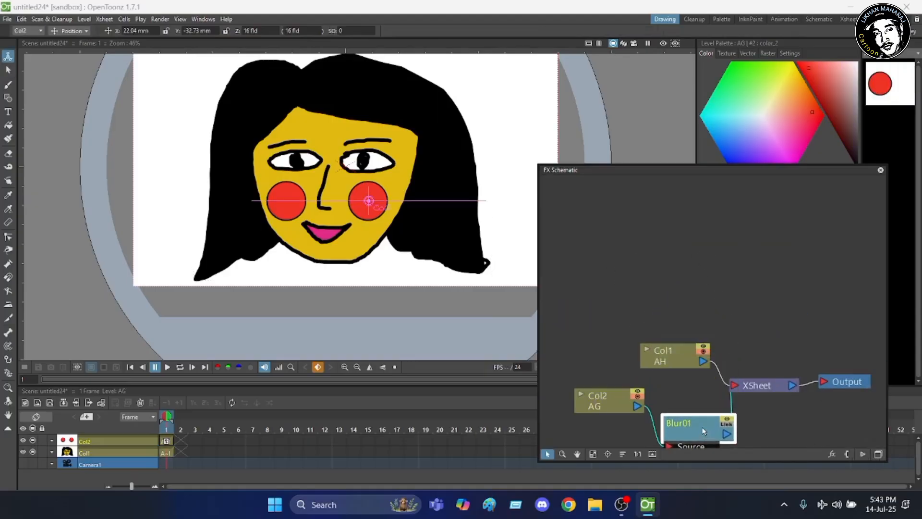
Examine how Col1, Col2 and the Blur01 node are connected to the XSheet in the FX Schematic.
scroll(689, 221, "down", 2)
scroll(710, 356, "up", 3)
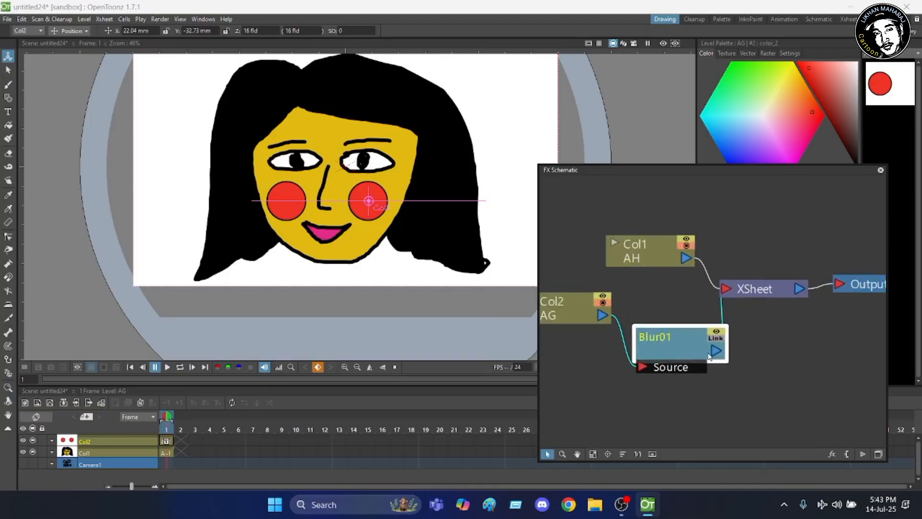
scroll(749, 314, "down", 2)
scroll(620, 285, "up", 2)
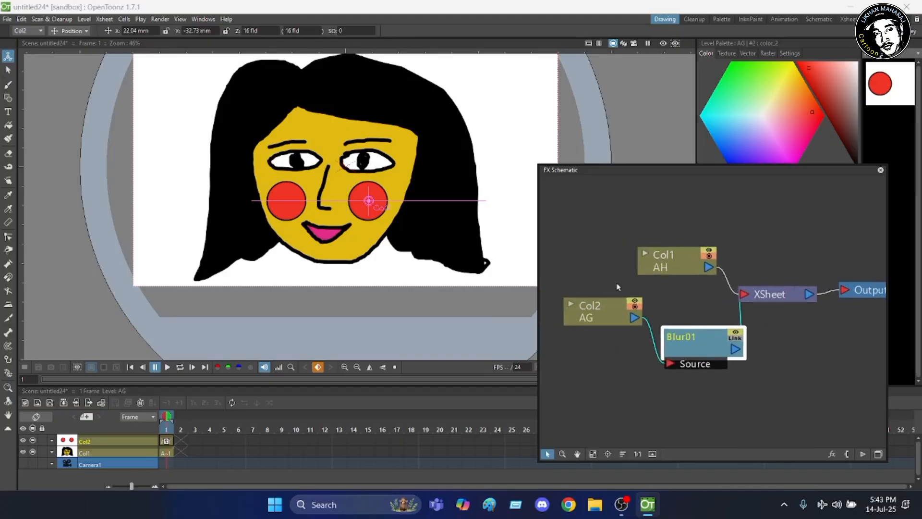
scroll(636, 282, "down", 2)
scroll(660, 297, "up", 2)
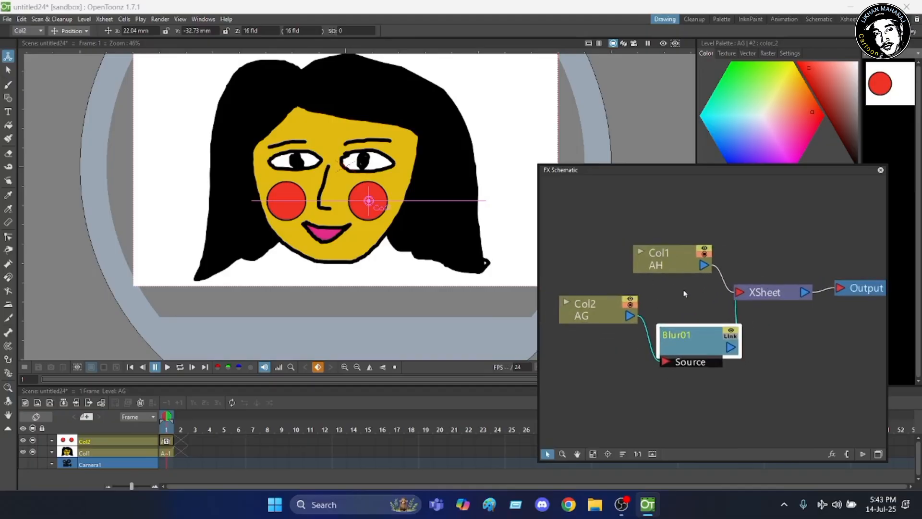
scroll(682, 294, "up", 1)
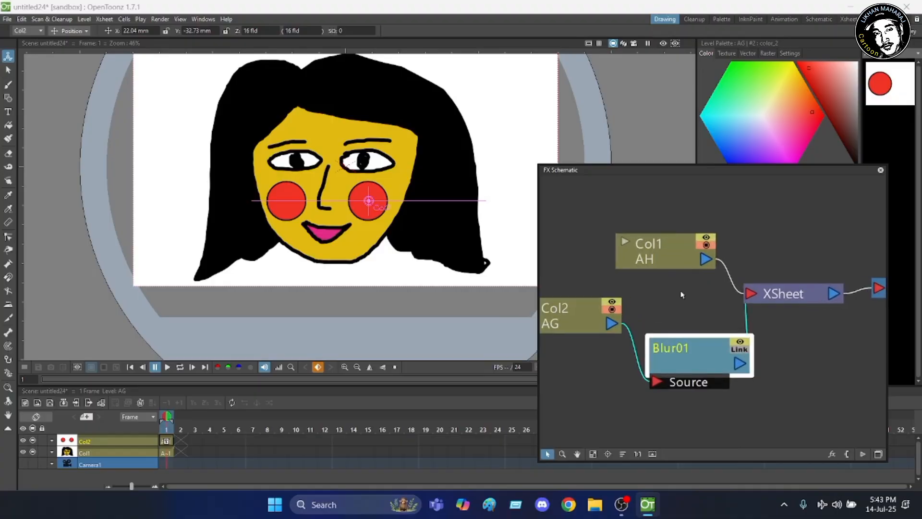
scroll(690, 296, "down", 1)
scroll(692, 291, "up", 1)
scroll(691, 291, "down", 1)
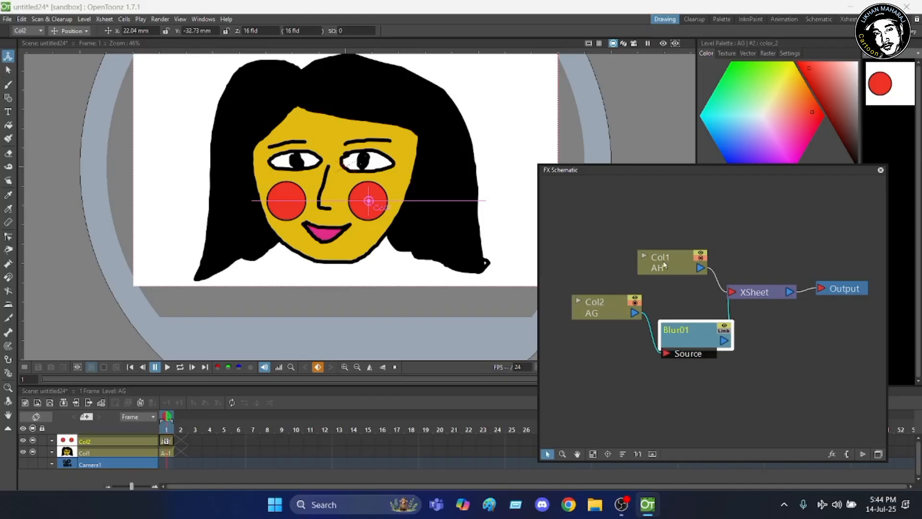
Select the Blur01 node in the Drawing workspace and turn on the sub-camera preview of the cheek blur.
left_click(785, 20)
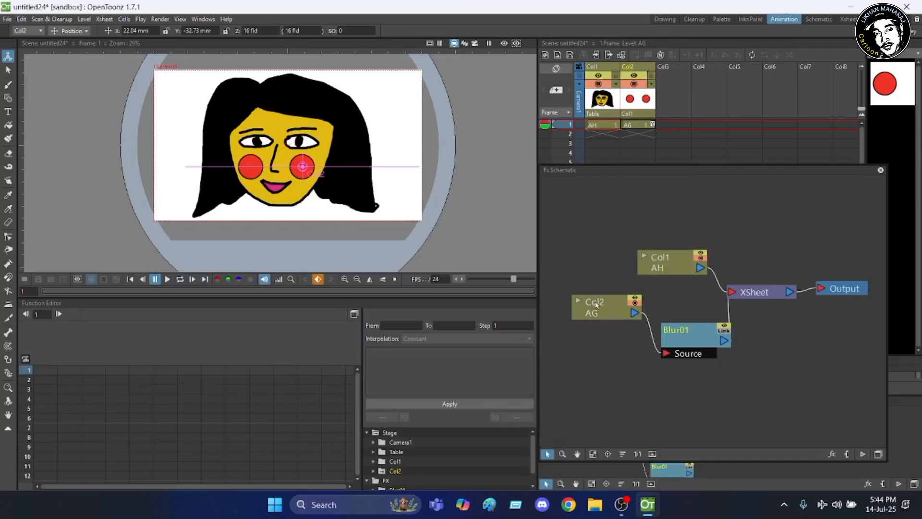
left_click(663, 19)
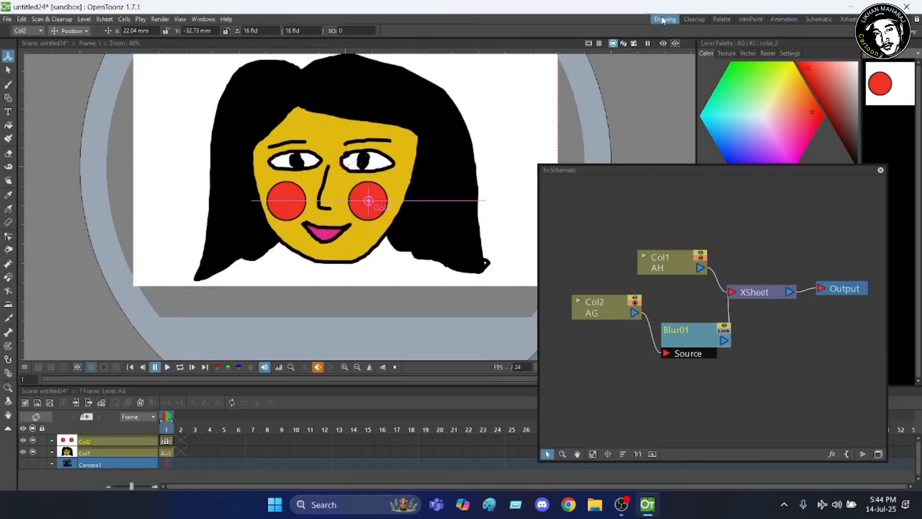
left_click(687, 335)
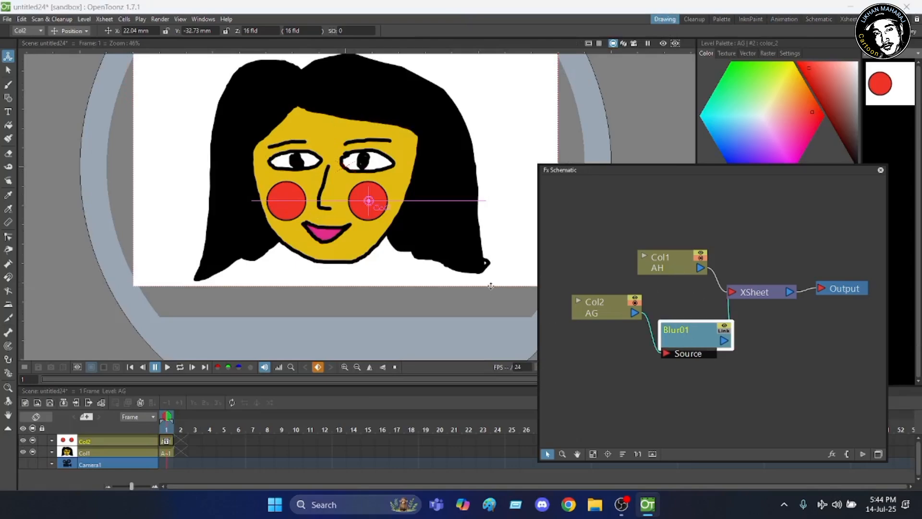
left_click(675, 43)
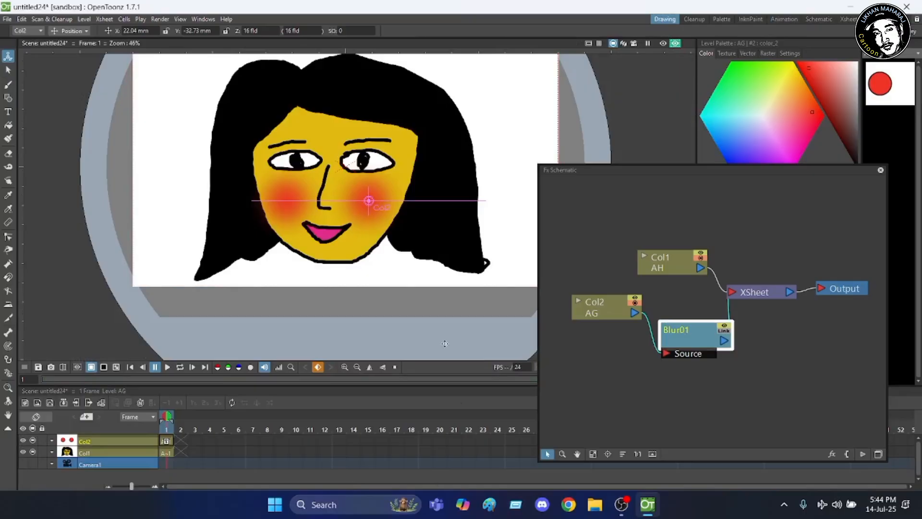
Open the Blur01 effect's settings and set its blur value to 100 mm to soften the red cheeks further.
scroll(334, 265, "up", 2)
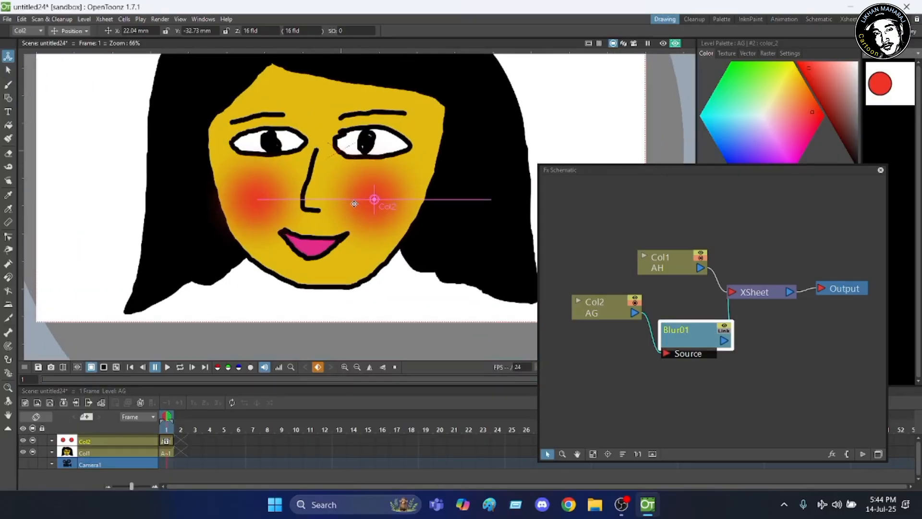
scroll(354, 184, "up", 1)
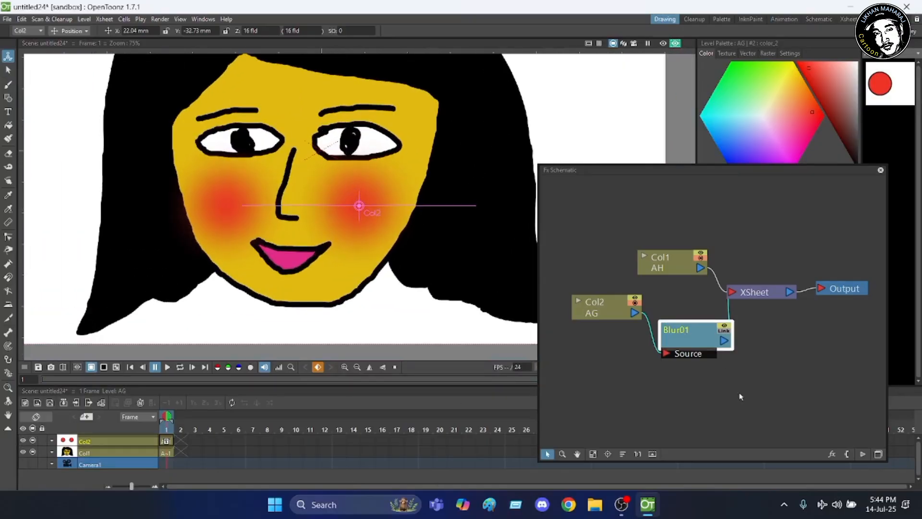
double_click(693, 342)
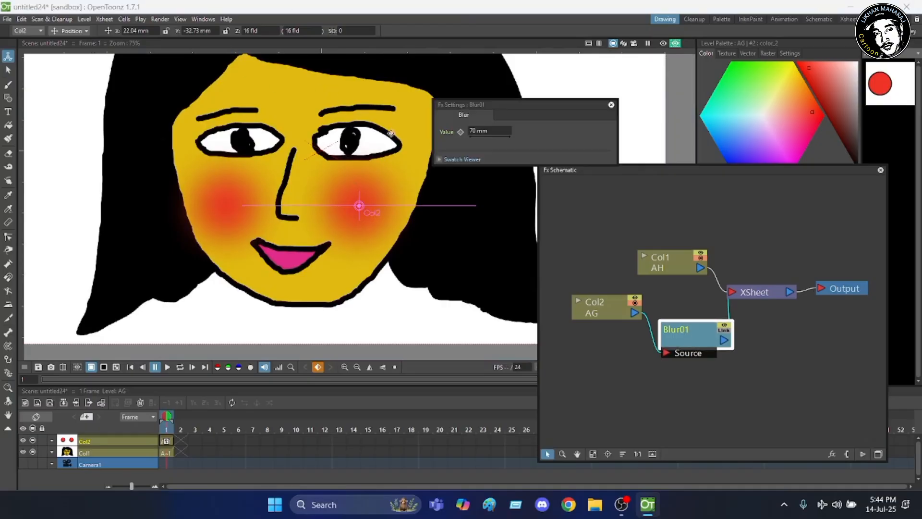
left_click(492, 130)
key("BackSpace")
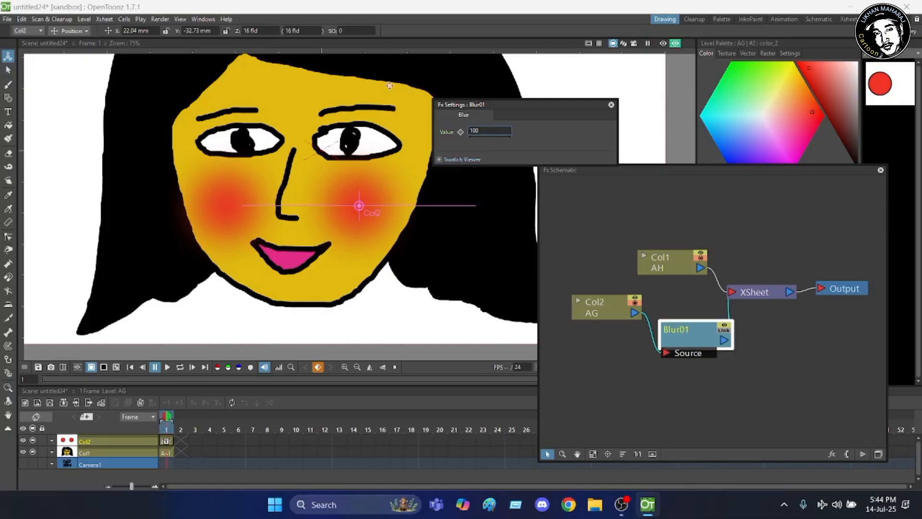
type("100")
key("Return")
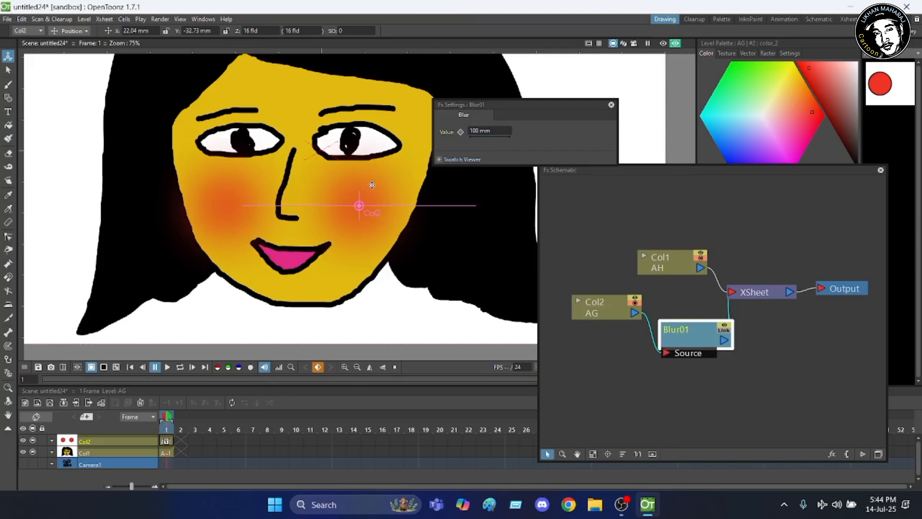
scroll(352, 215, "down", 2)
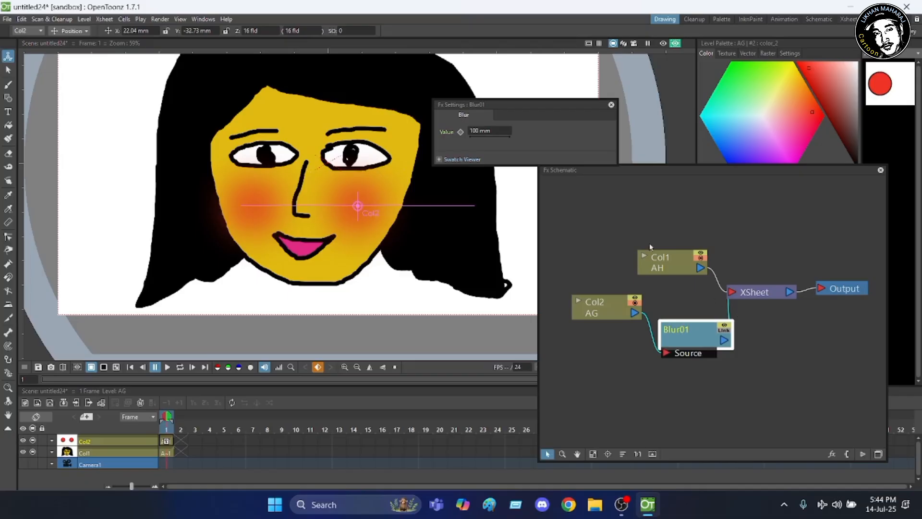
Move the Col1 node up and away from the Col2 and Blur01 nodes, and close the Fx Settings window.
left_click(667, 270)
left_click_drag(667, 270, 663, 251)
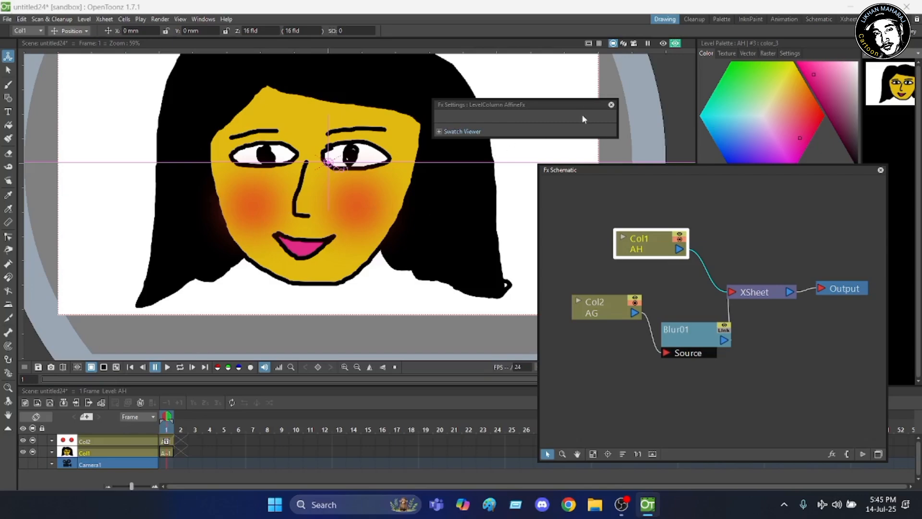
left_click(611, 105)
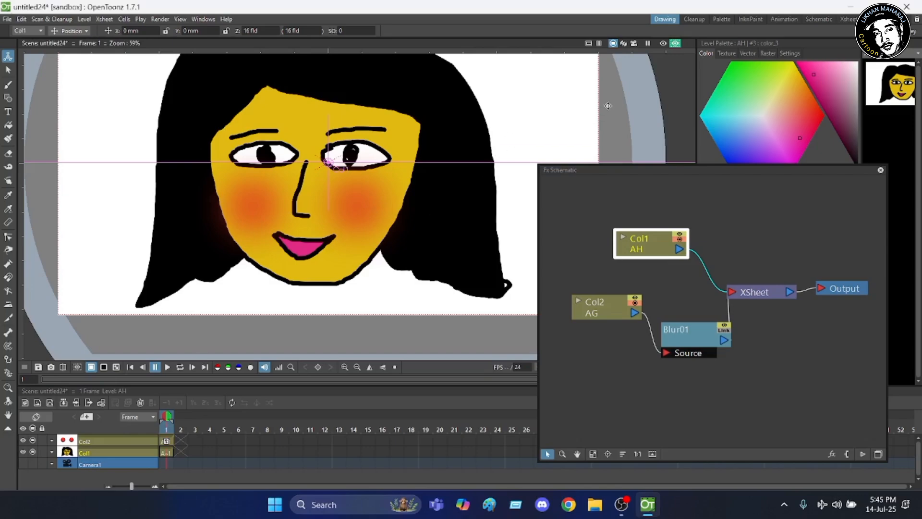
scroll(448, 124, "down", 2)
scroll(471, 117, "up", 1)
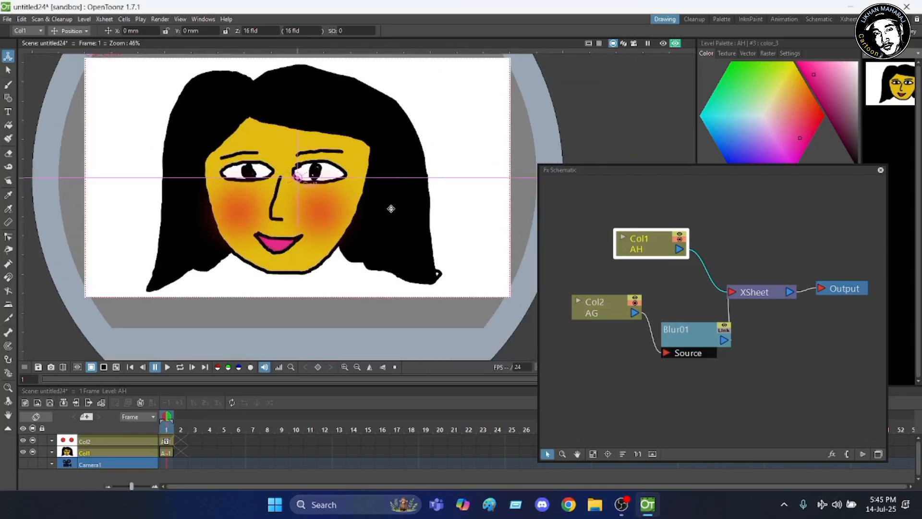